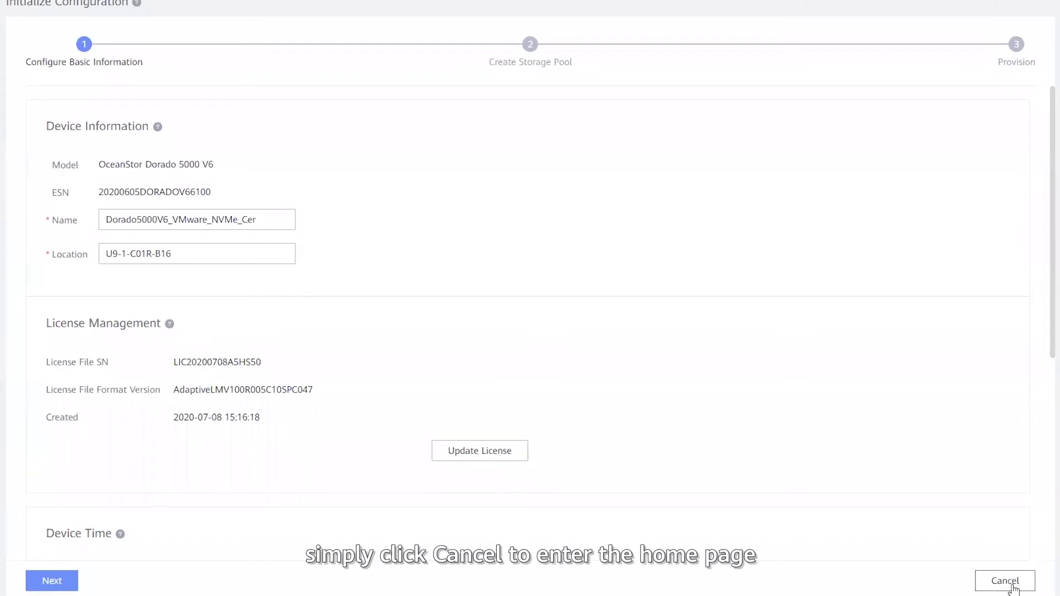
Cancel the Initialize Configuration wizard and confirm, landing on the Home dashboard.
{"action": "left_click", "coordinate": [1013, 588]}
{"action": "left_click", "coordinate": [523, 347]}
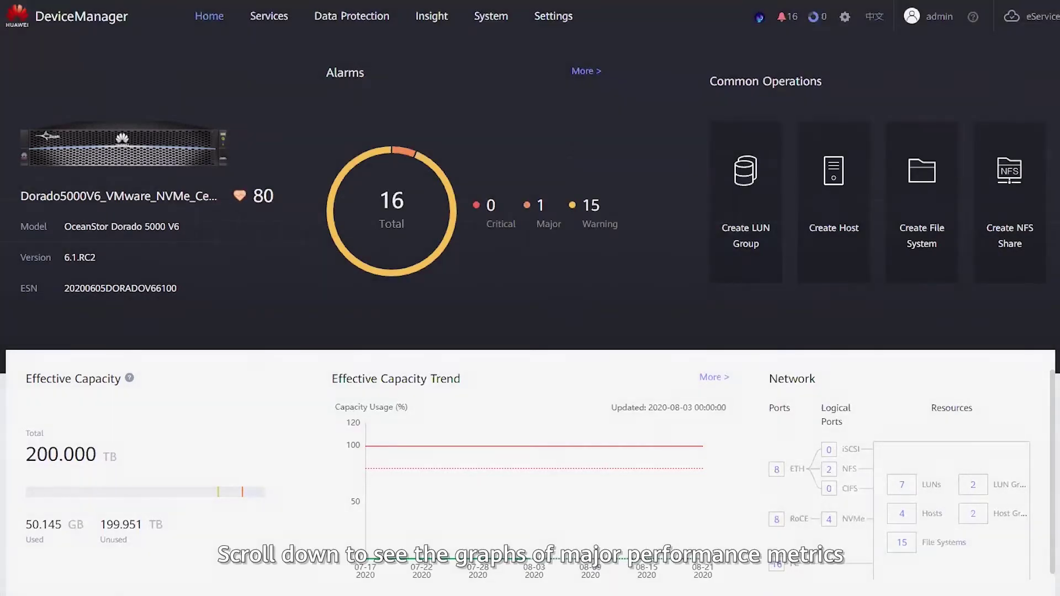
{"action": "scroll", "coordinate": [530, 309], "scroll_direction": "down", "scroll_amount": 9}
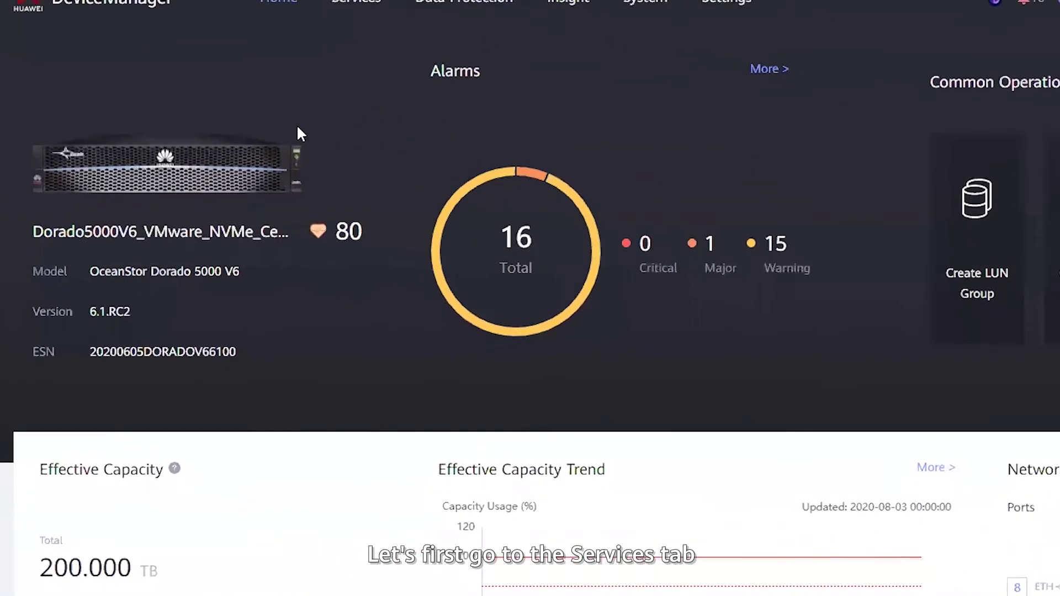
Open the Block Service LUNs list from the Services menu.
{"action": "mouse_move", "coordinate": [366, 3]}
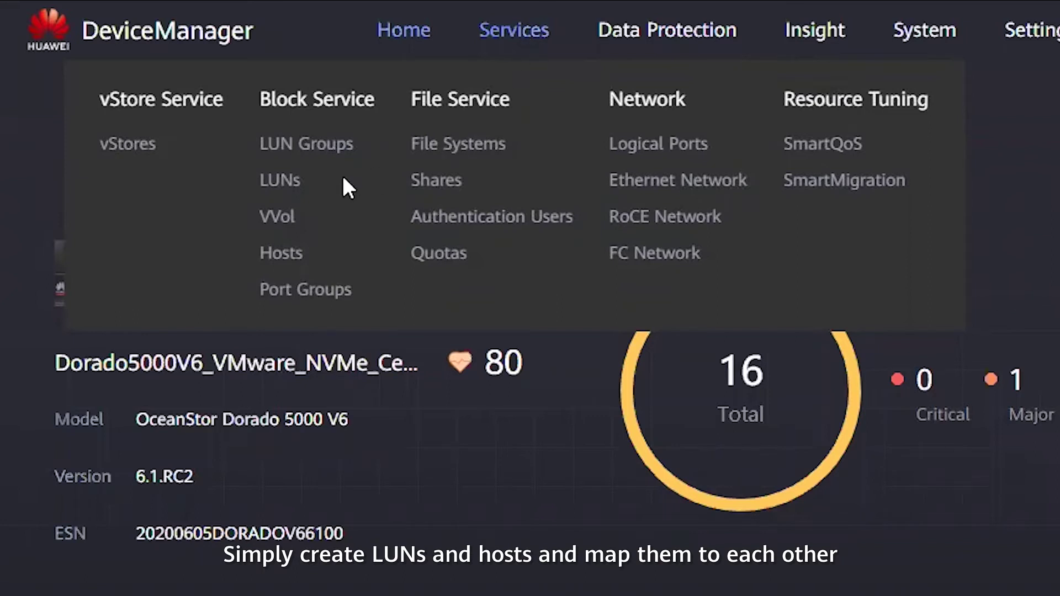
{"action": "left_click", "coordinate": [292, 185]}
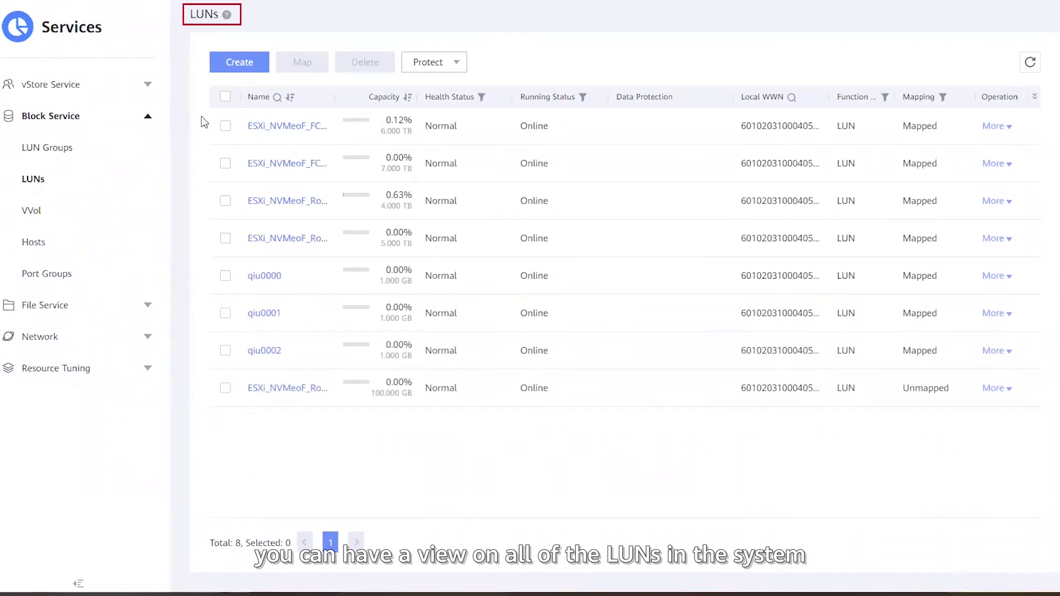
{"action": "left_click", "coordinate": [246, 60]}
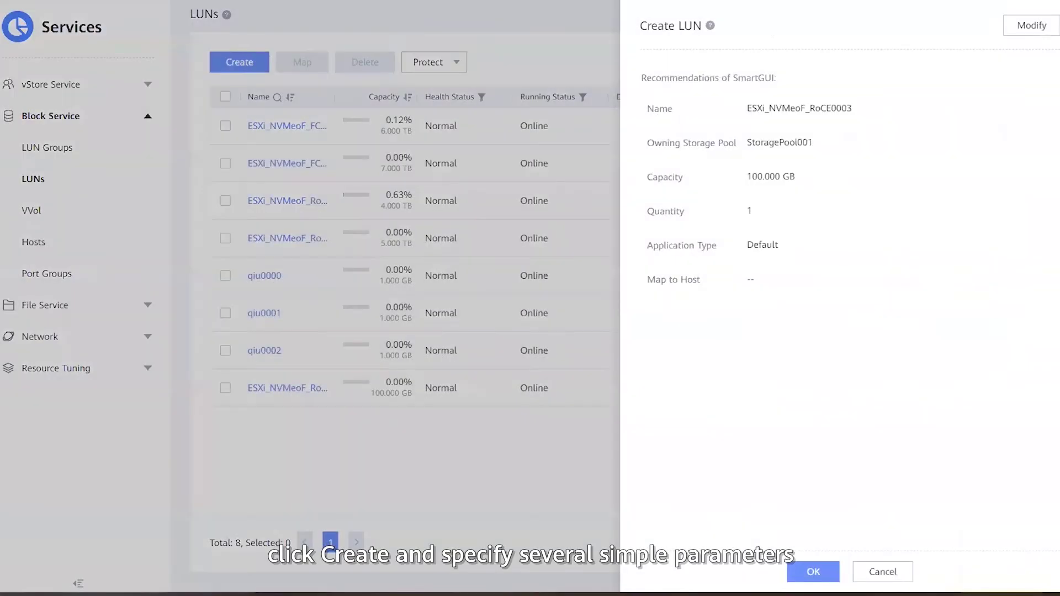
{"action": "left_click", "coordinate": [1032, 25]}
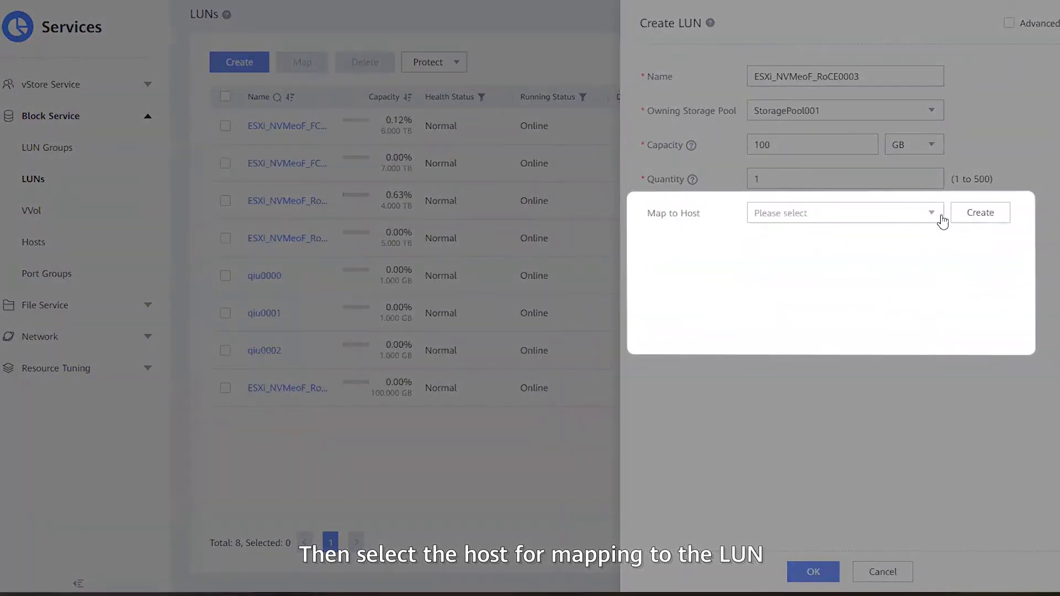
{"action": "left_click", "coordinate": [936, 216]}
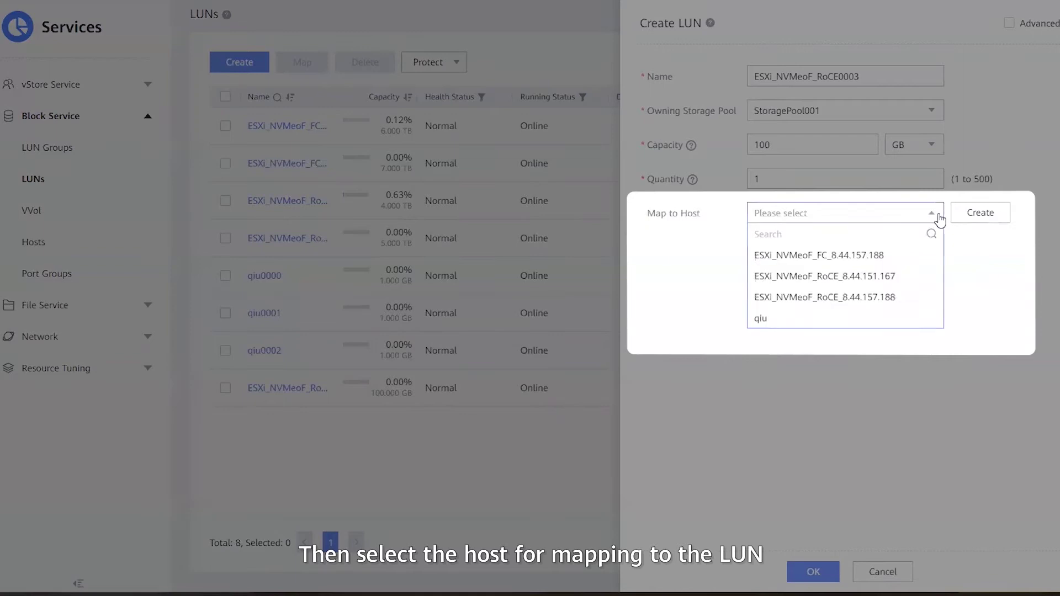
{"action": "left_click", "coordinate": [911, 254]}
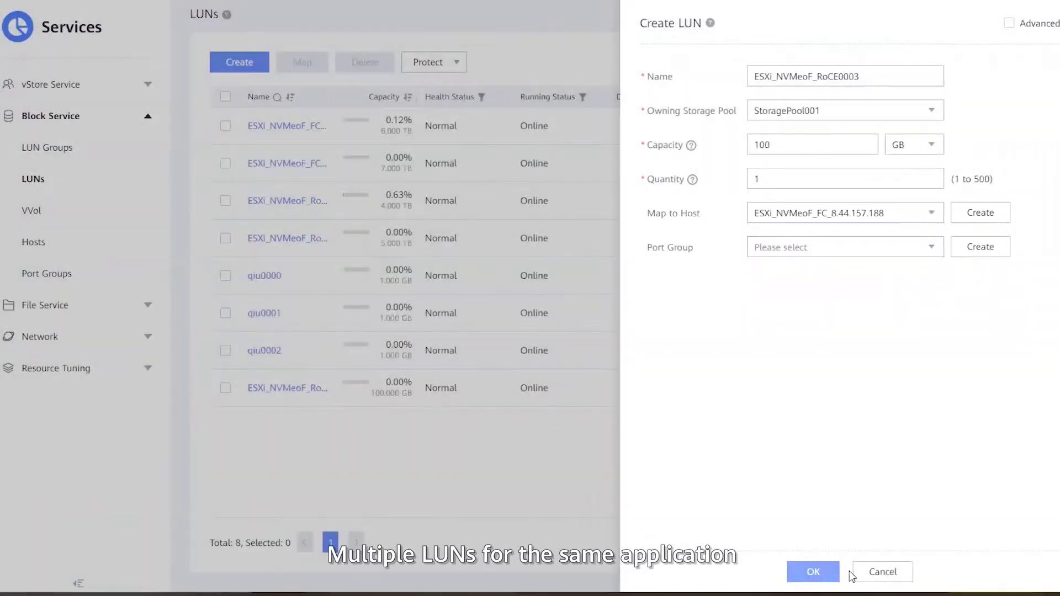
{"action": "left_click", "coordinate": [883, 572]}
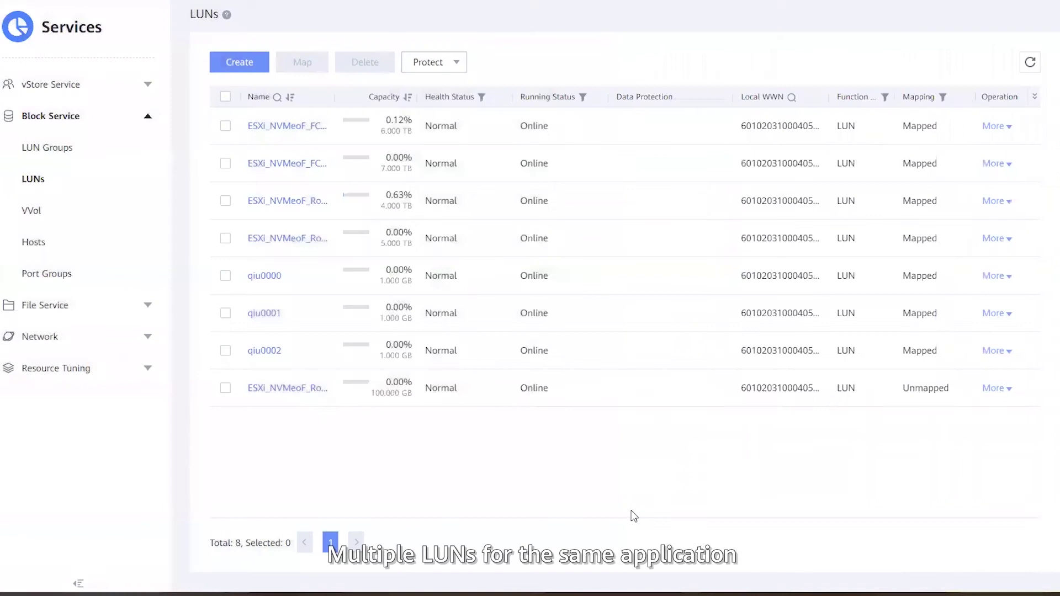
Browse LUN Groups, then Hosts, and view the Initiators list showing four FC initiators.
{"action": "left_click", "coordinate": [106, 152]}
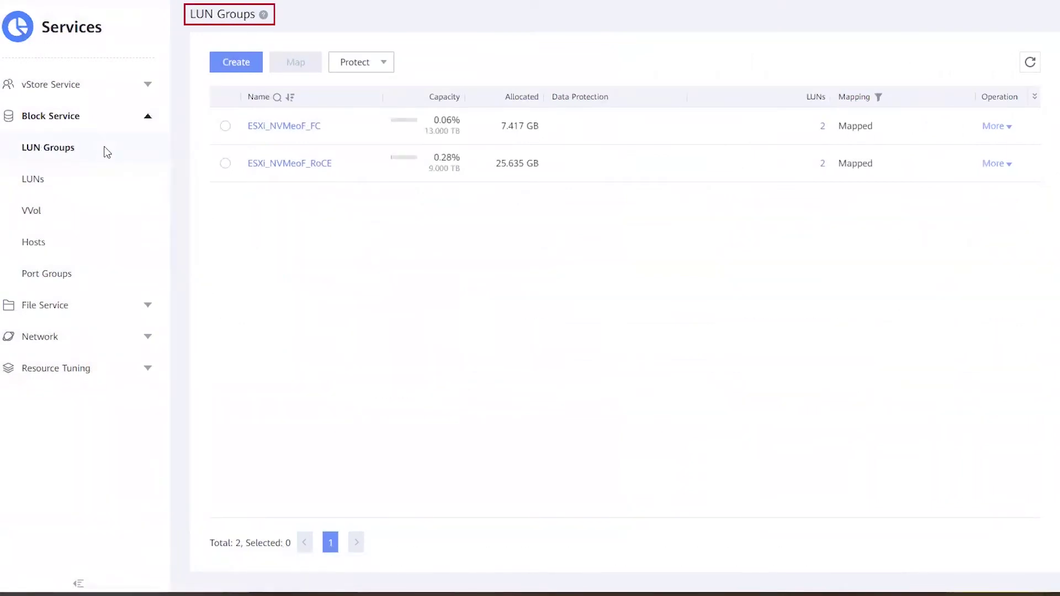
{"action": "left_click", "coordinate": [118, 251]}
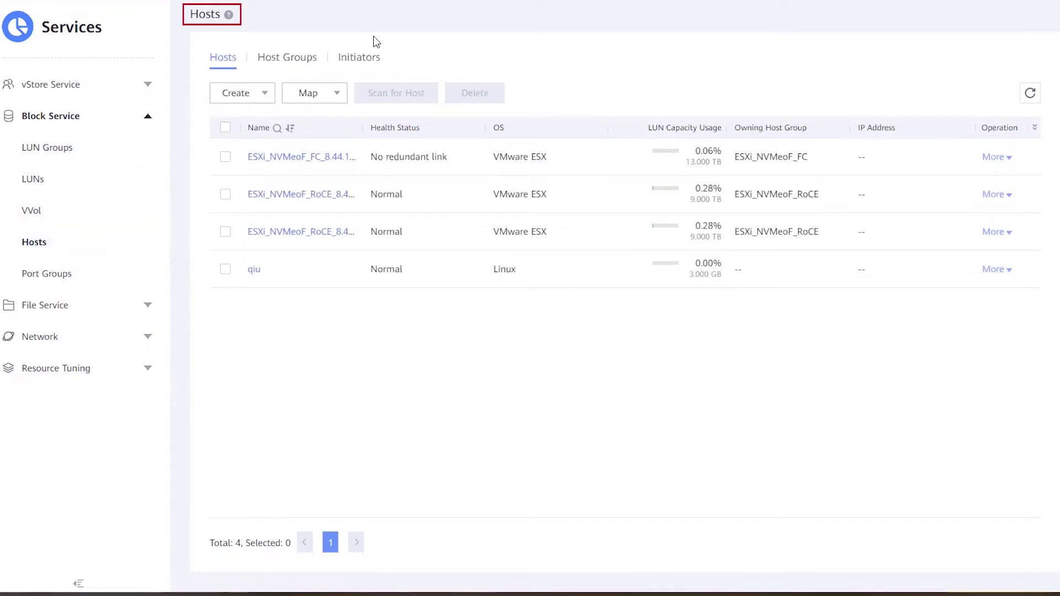
{"action": "left_click", "coordinate": [364, 59]}
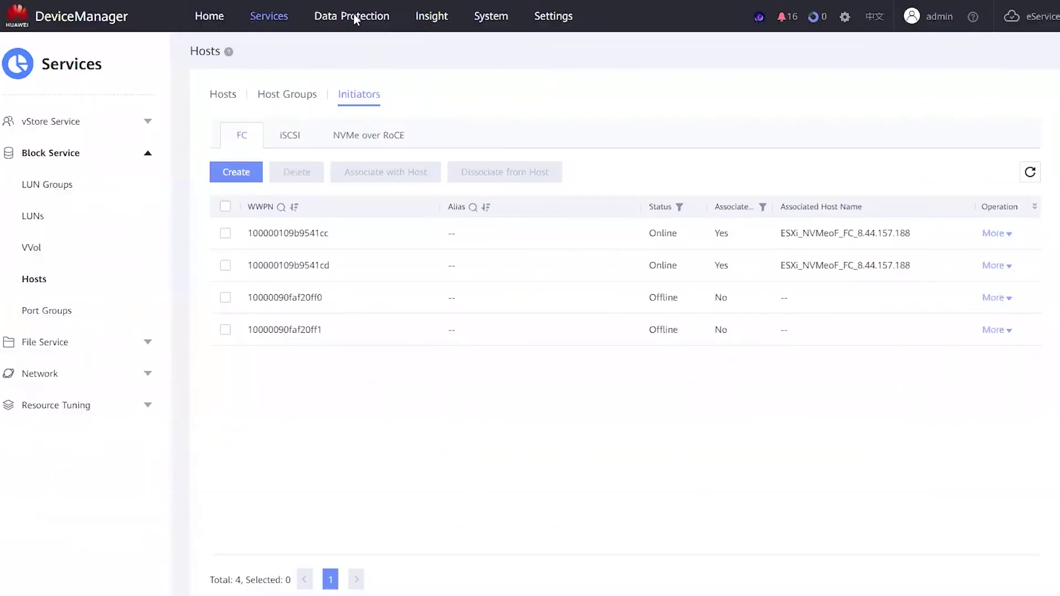
{"action": "mouse_move", "coordinate": [353, 18]}
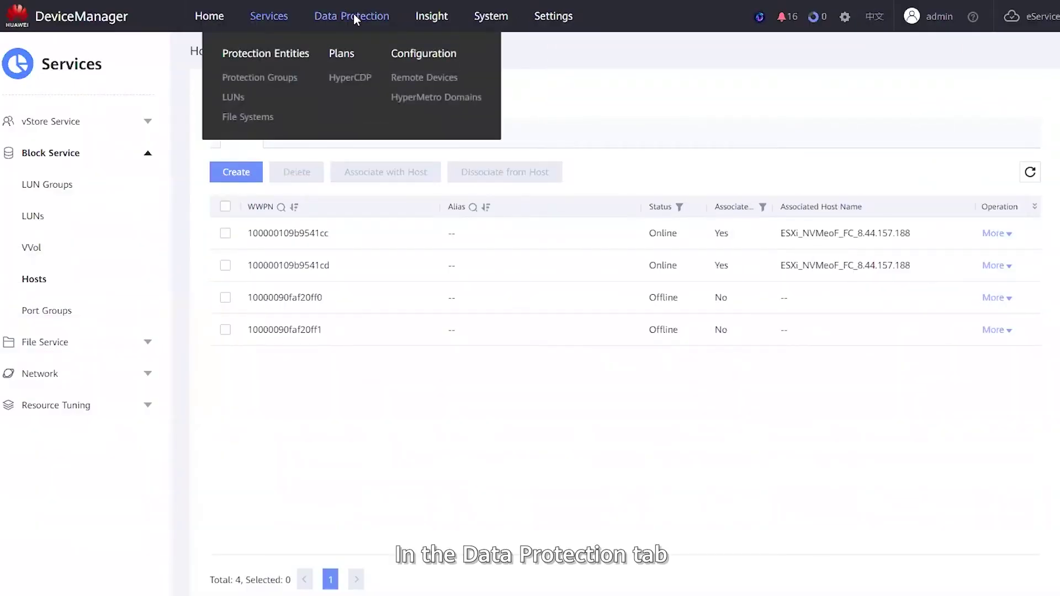
Review the Data Protection LUNs tabs: Snapshots, Clone Pairs, Remote Replication, HyperMetro and DR Star Trios.
{"action": "left_click", "coordinate": [235, 97]}
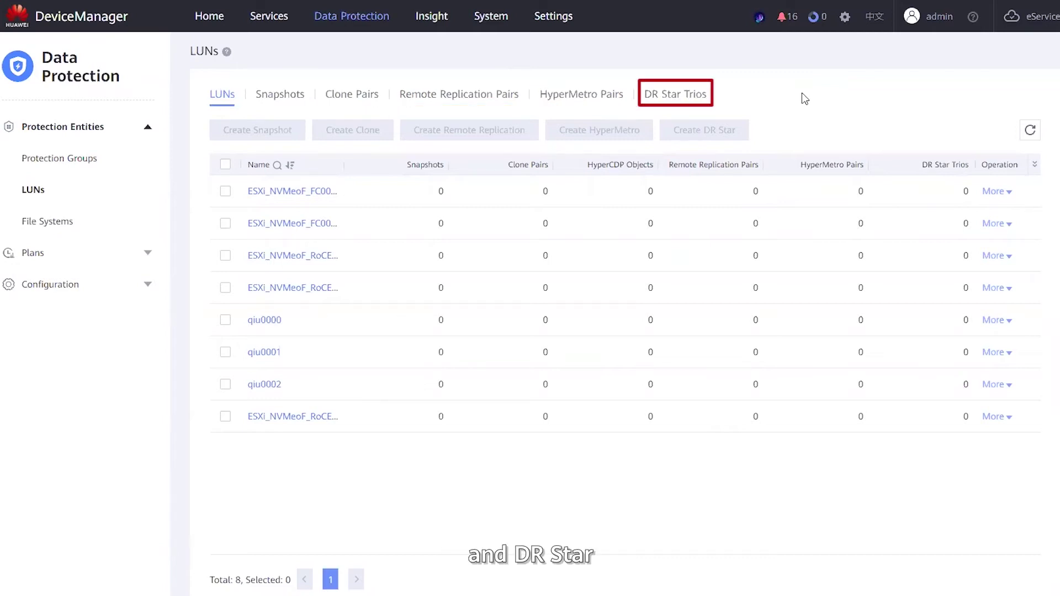
{"action": "left_click", "coordinate": [298, 100]}
{"action": "left_click", "coordinate": [365, 101]}
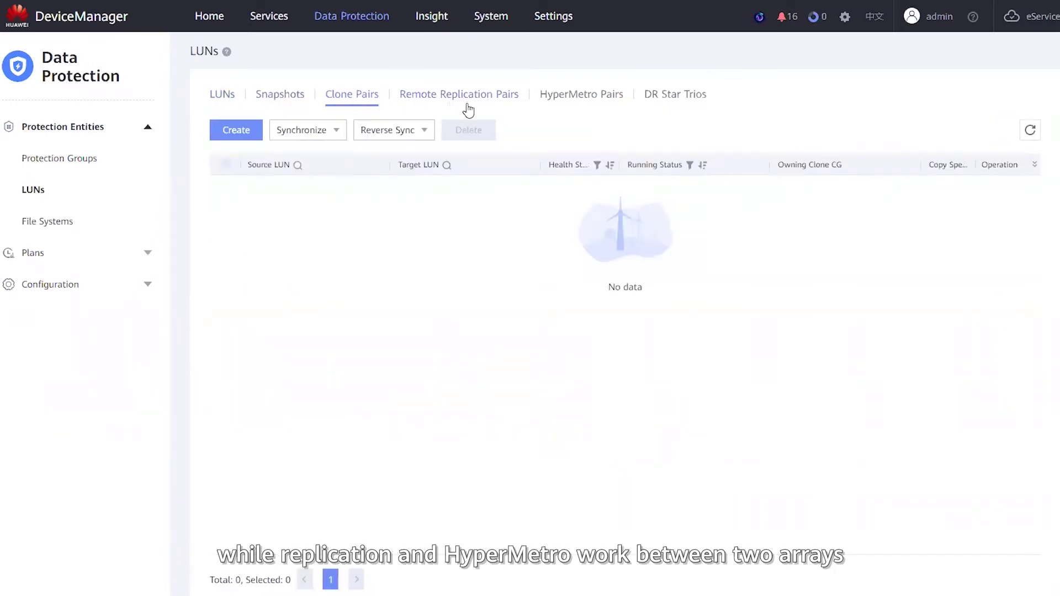
{"action": "left_click", "coordinate": [519, 106]}
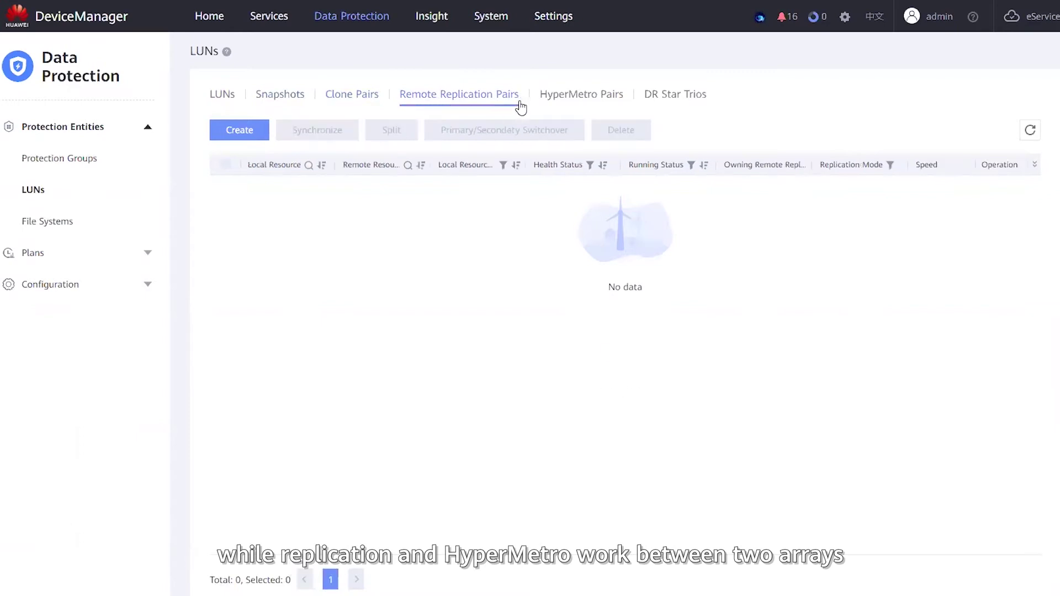
{"action": "left_click", "coordinate": [591, 99]}
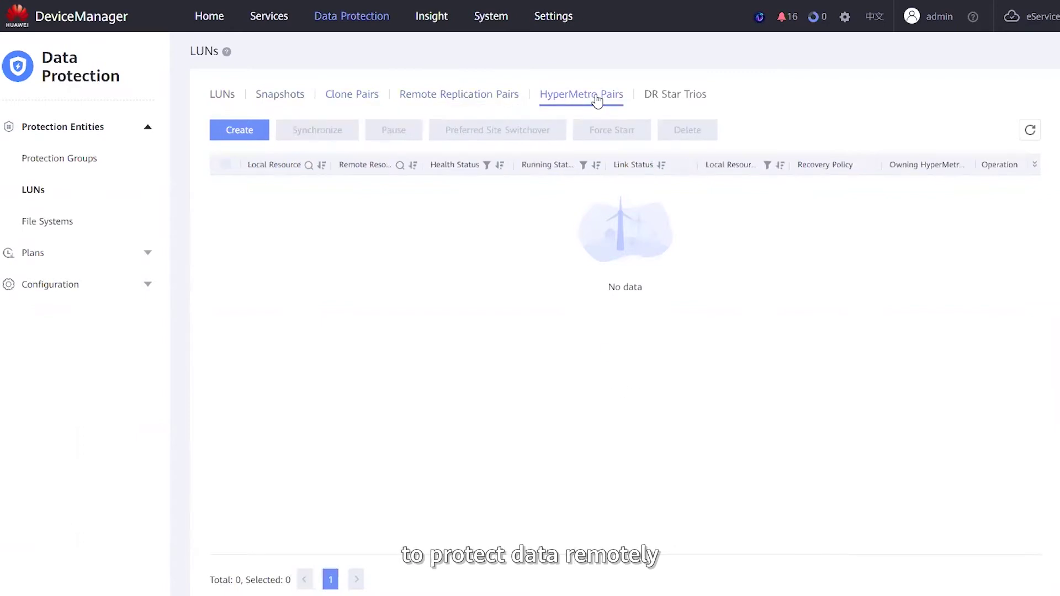
{"action": "left_click", "coordinate": [681, 102]}
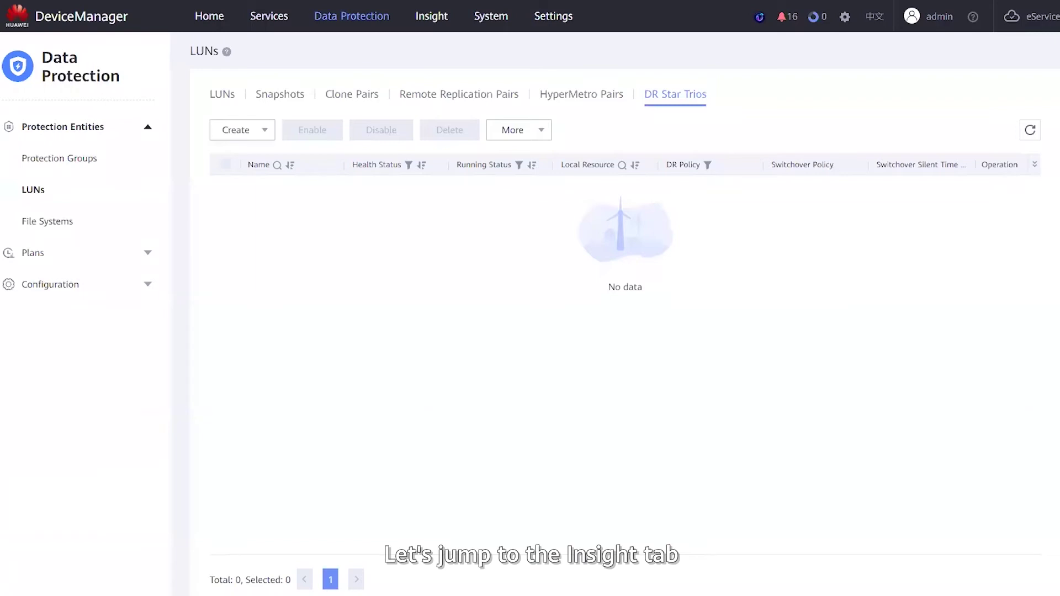
Open Insight Alarms and Events, inspect the Major host-link alarm's details, then close them.
{"action": "mouse_move", "coordinate": [437, 19]}
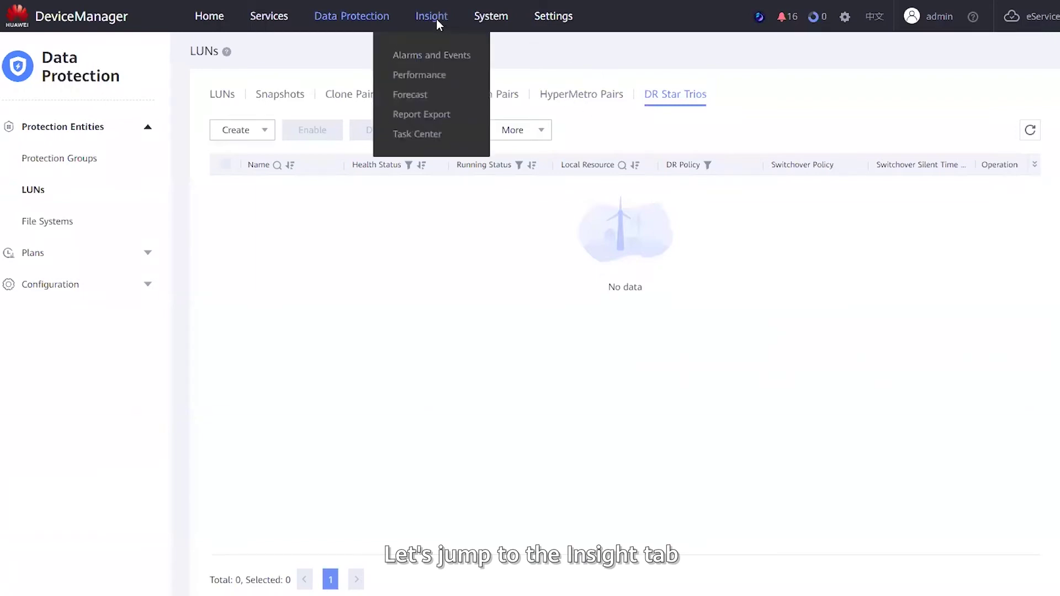
{"action": "left_click", "coordinate": [454, 57]}
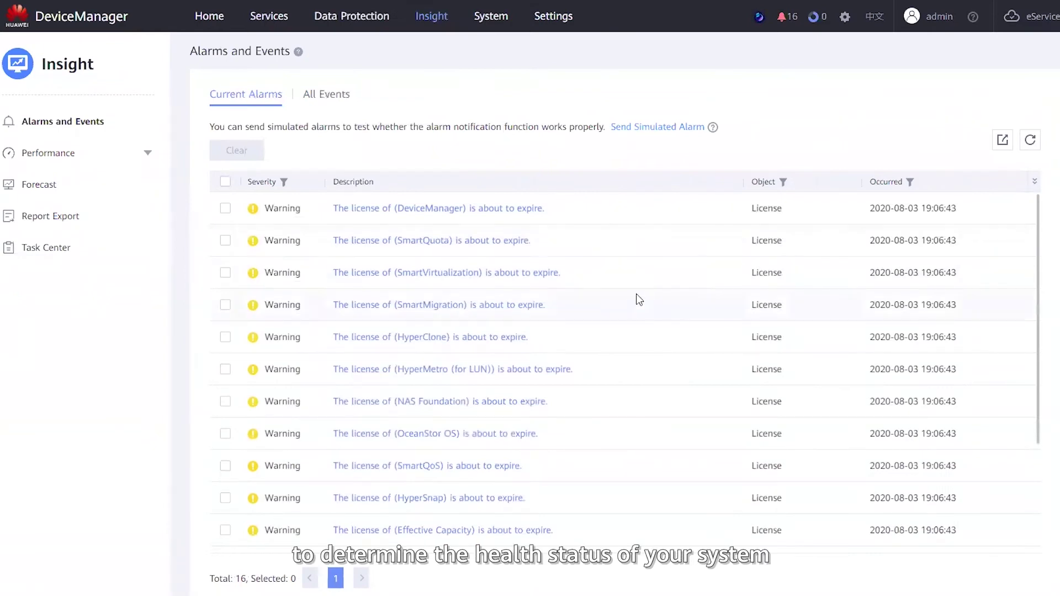
{"action": "scroll", "coordinate": [637, 298], "scroll_direction": "down", "scroll_amount": 3}
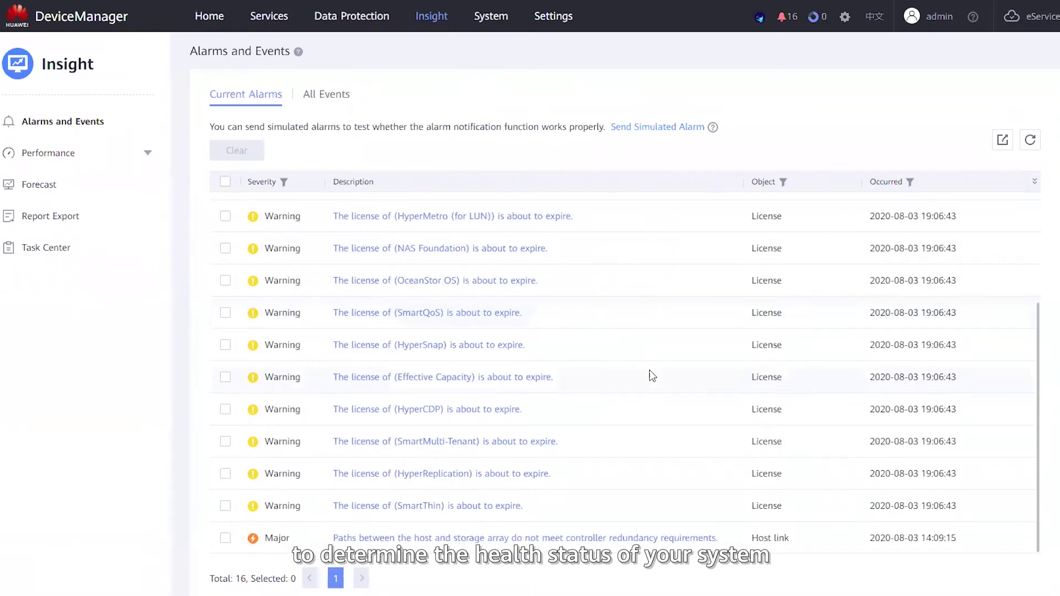
{"action": "left_click", "coordinate": [570, 539]}
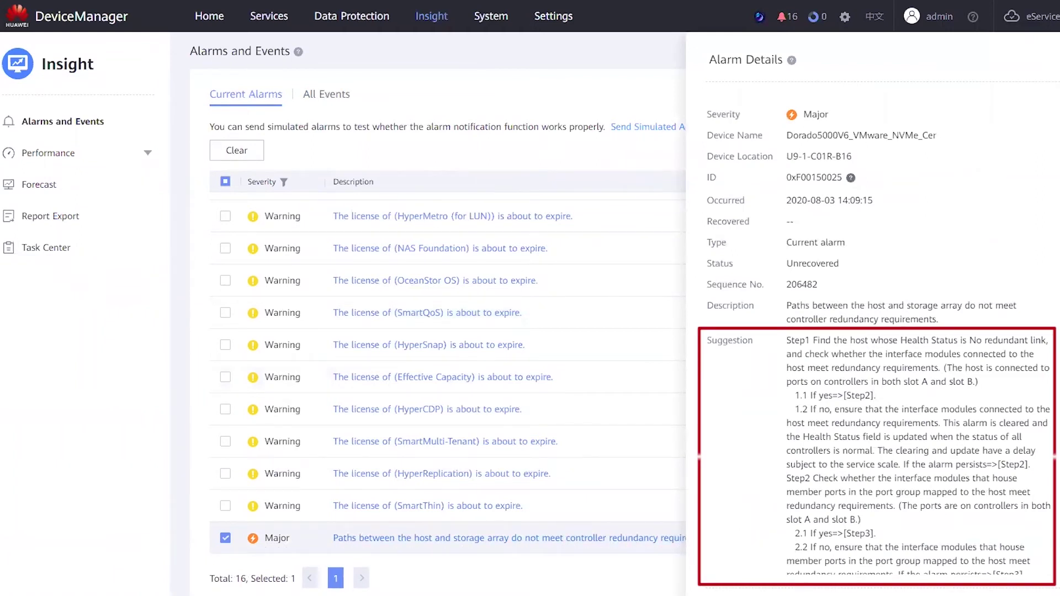
{"action": "left_click", "coordinate": [257, 384]}
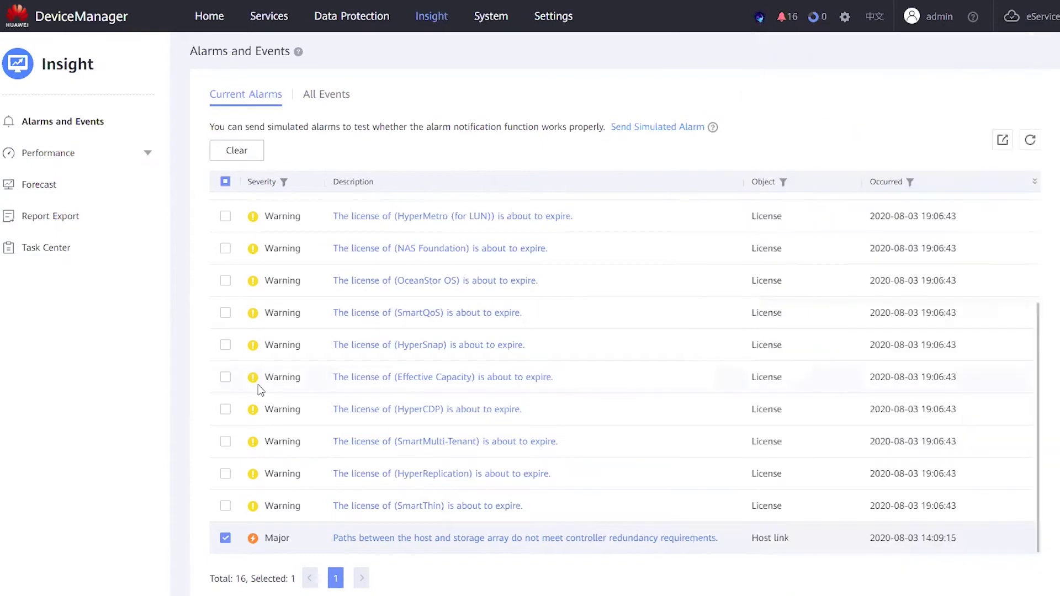
Chart Controller performance on the Dashboard using Max values and check the time-range options.
{"action": "left_click", "coordinate": [130, 164]}
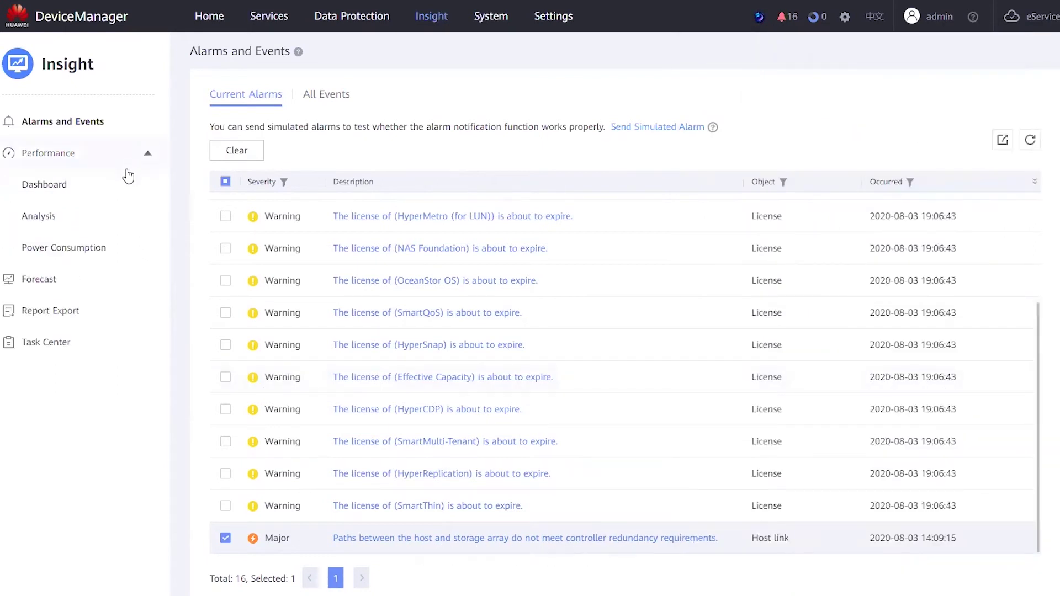
{"action": "left_click", "coordinate": [127, 186]}
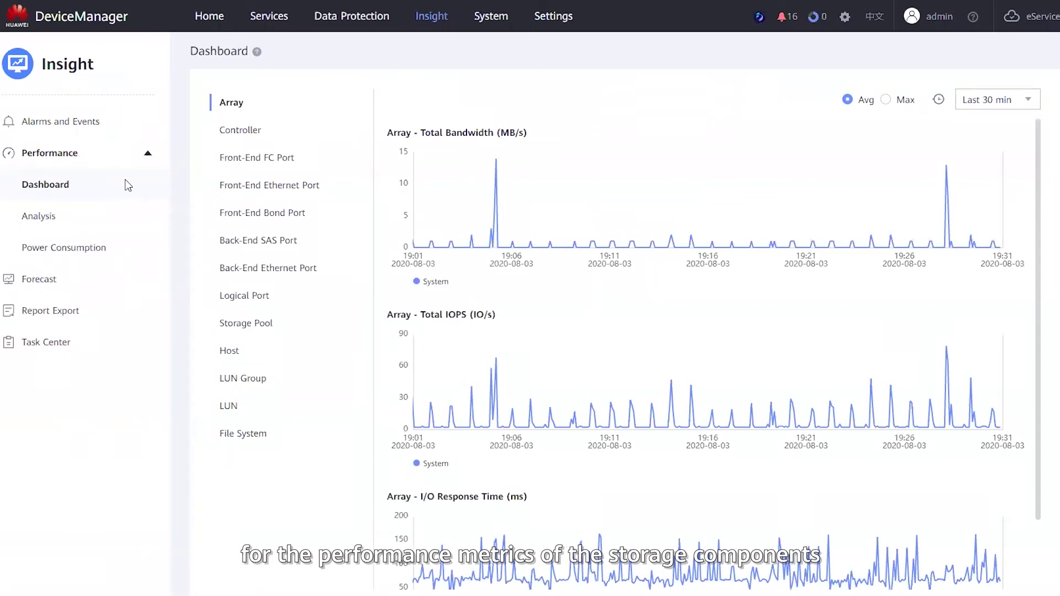
{"action": "left_click", "coordinate": [260, 132]}
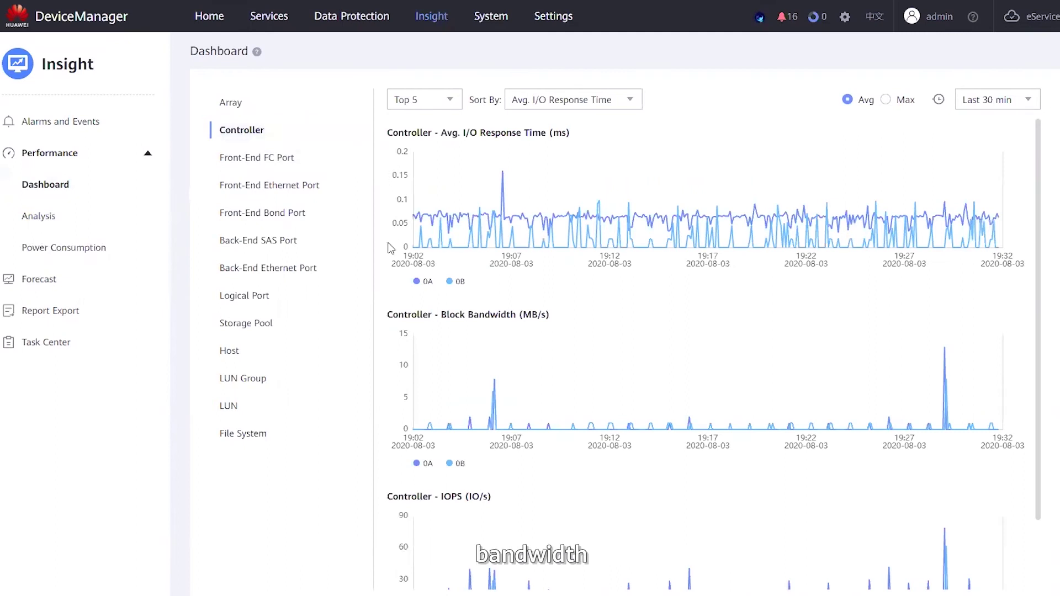
{"action": "scroll", "coordinate": [384, 276], "scroll_direction": "down", "scroll_amount": 1}
{"action": "scroll", "coordinate": [385, 276], "scroll_direction": "down", "scroll_amount": 3}
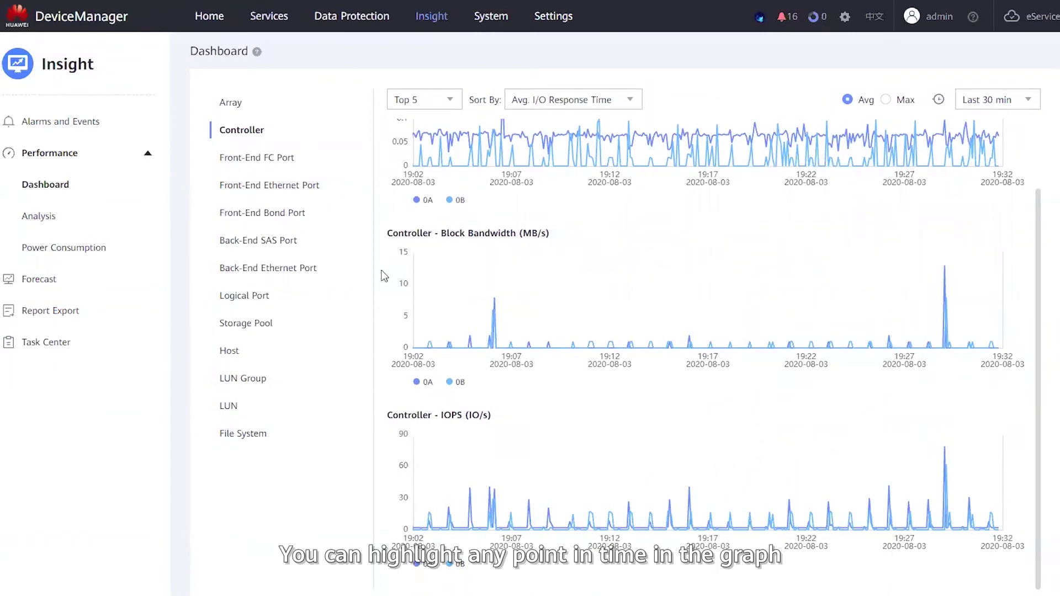
{"action": "scroll", "coordinate": [384, 276], "scroll_direction": "up", "scroll_amount": 3}
{"action": "mouse_move", "coordinate": [458, 221]}
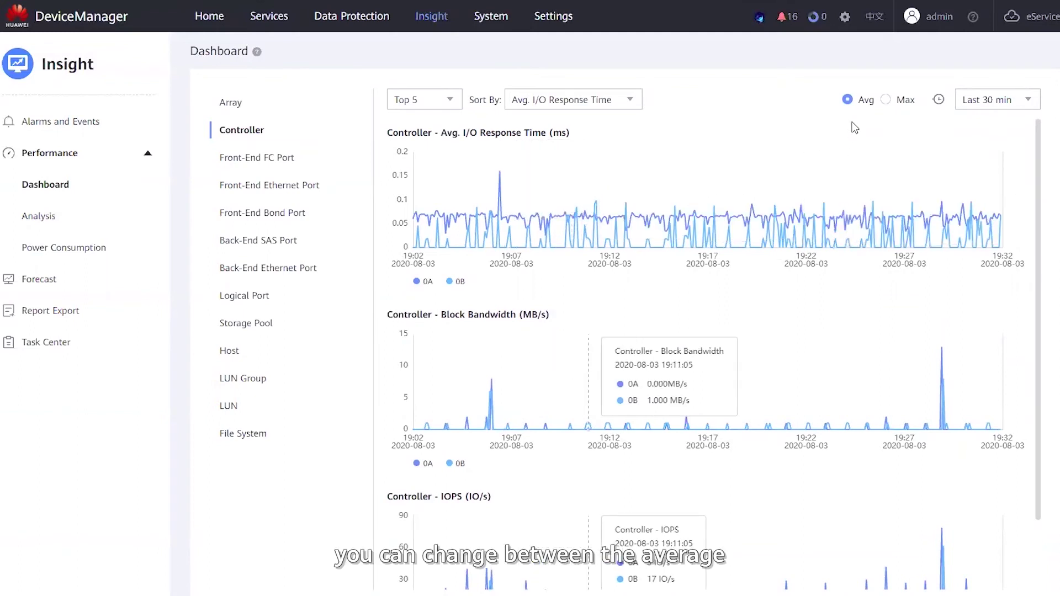
{"action": "left_click", "coordinate": [888, 102]}
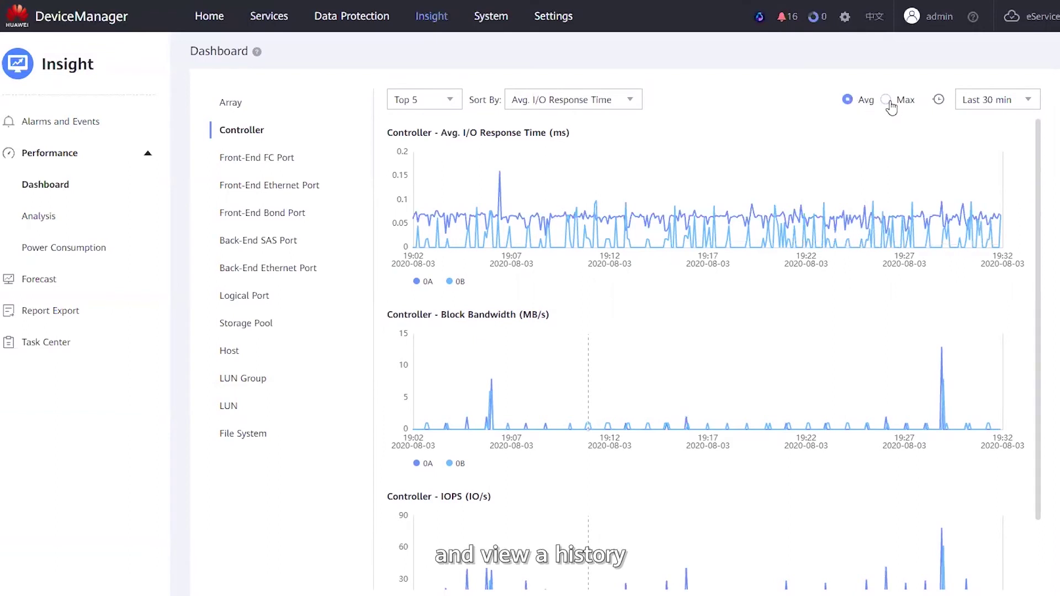
{"action": "left_click", "coordinate": [1035, 102]}
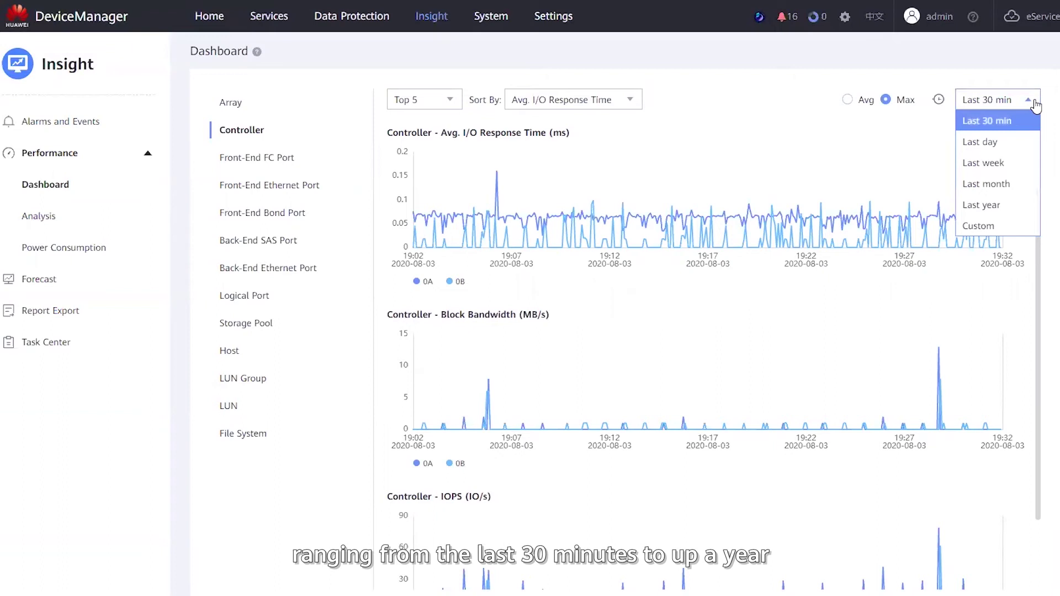
Preview the Analysis Create Chart panel, then view the 200.000 TB capacity Forecast page.
{"action": "left_click", "coordinate": [106, 221]}
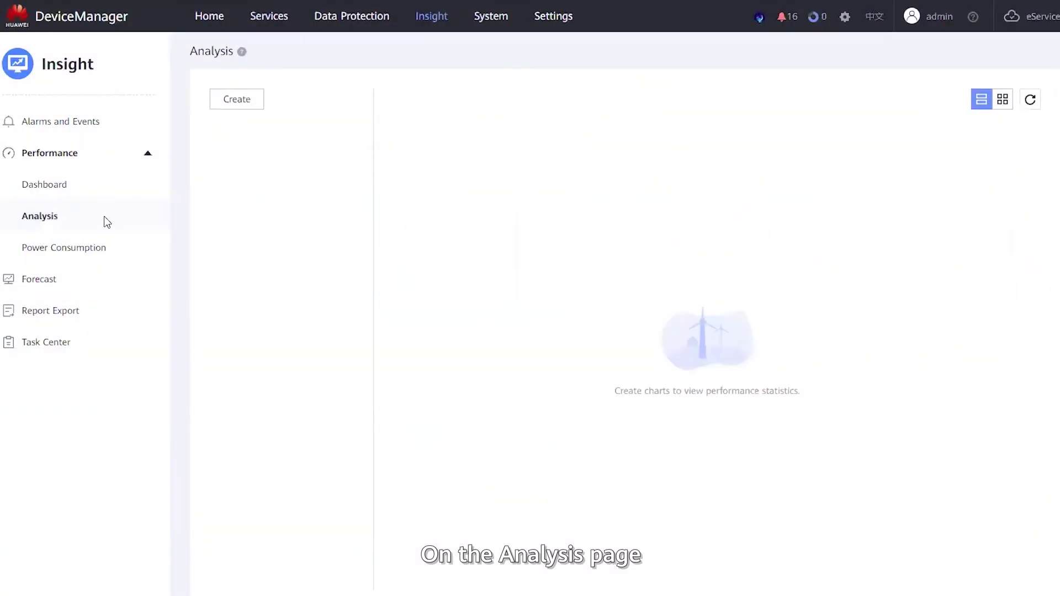
{"action": "left_click", "coordinate": [241, 102]}
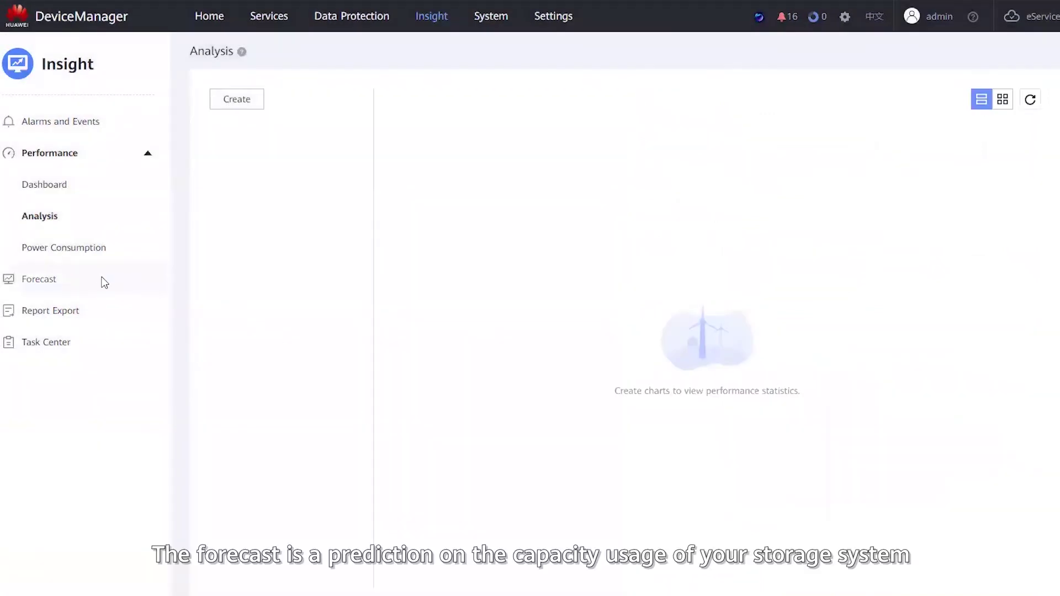
{"action": "left_click", "coordinate": [104, 283]}
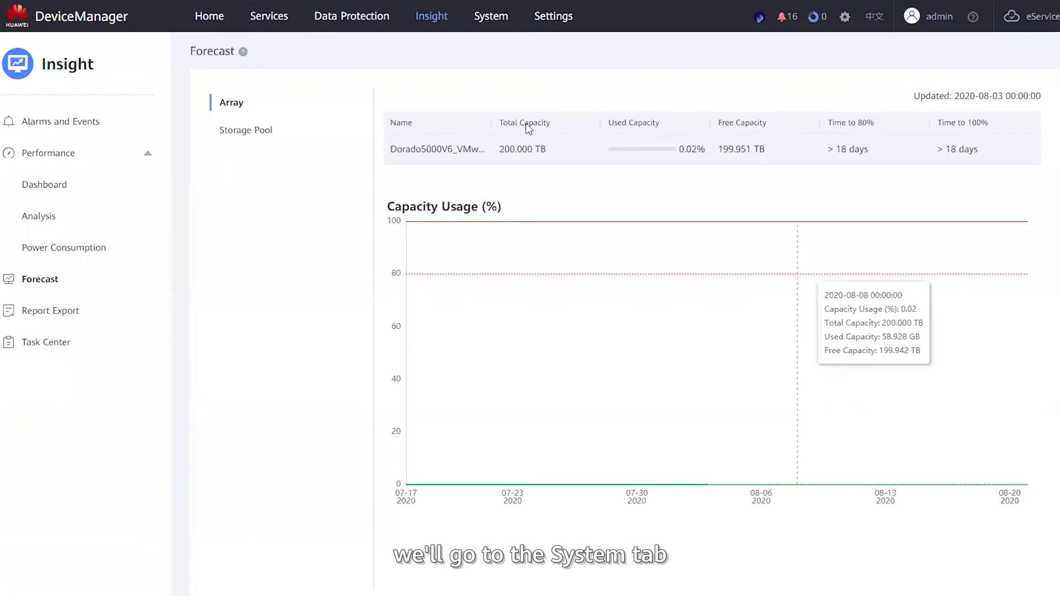
{"action": "mouse_move", "coordinate": [485, 19]}
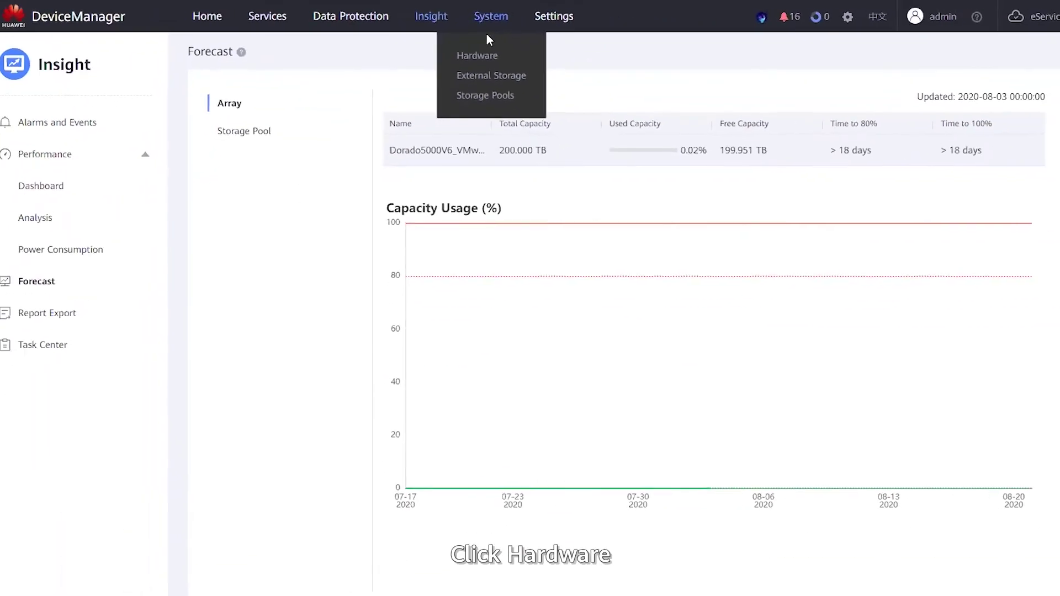
Inspect hardware devices, flipping the enclosure front/rear and viewing disk CTE0.7, then open External Storage.
{"action": "left_click", "coordinate": [490, 54]}
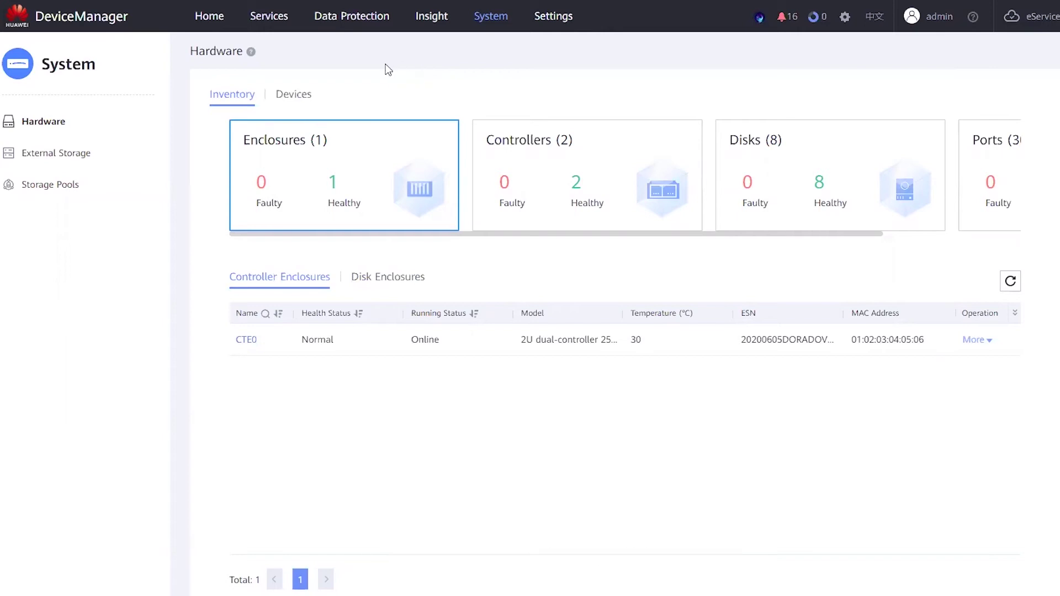
{"action": "left_click", "coordinate": [300, 99]}
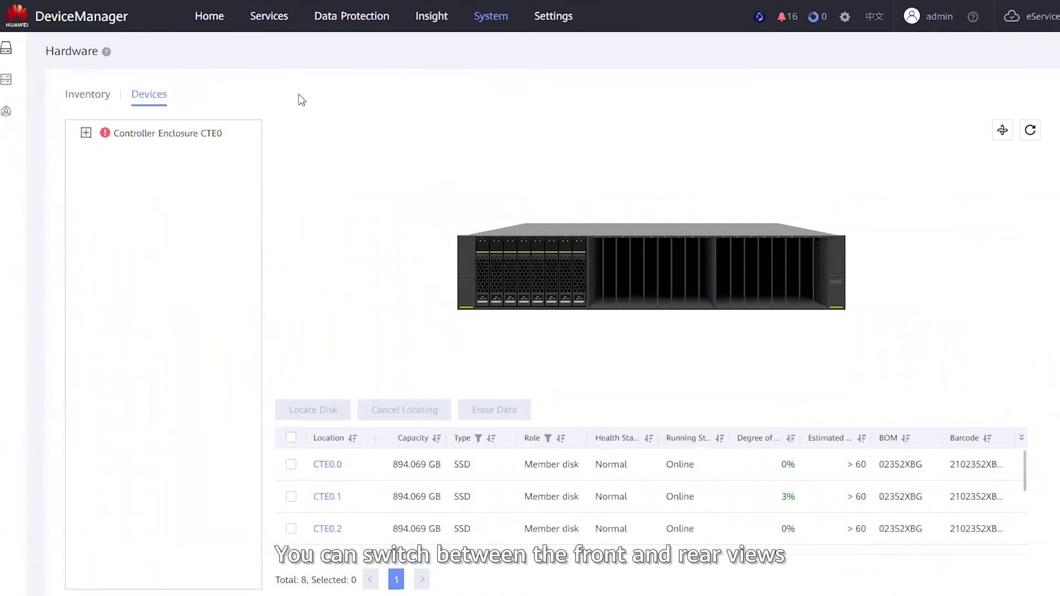
{"action": "left_click", "coordinate": [1002, 131]}
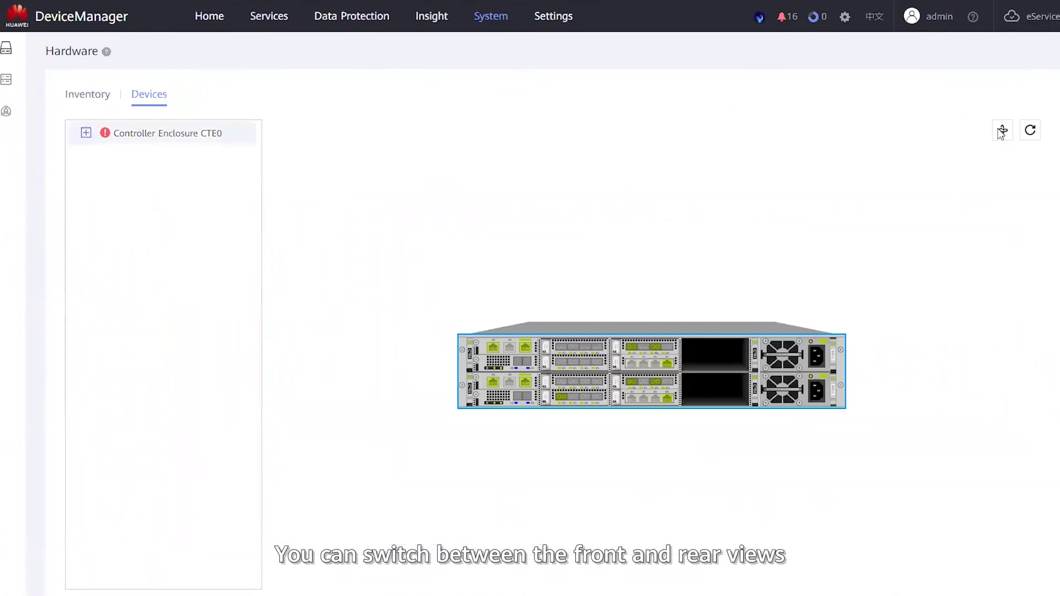
{"action": "left_click", "coordinate": [1002, 131]}
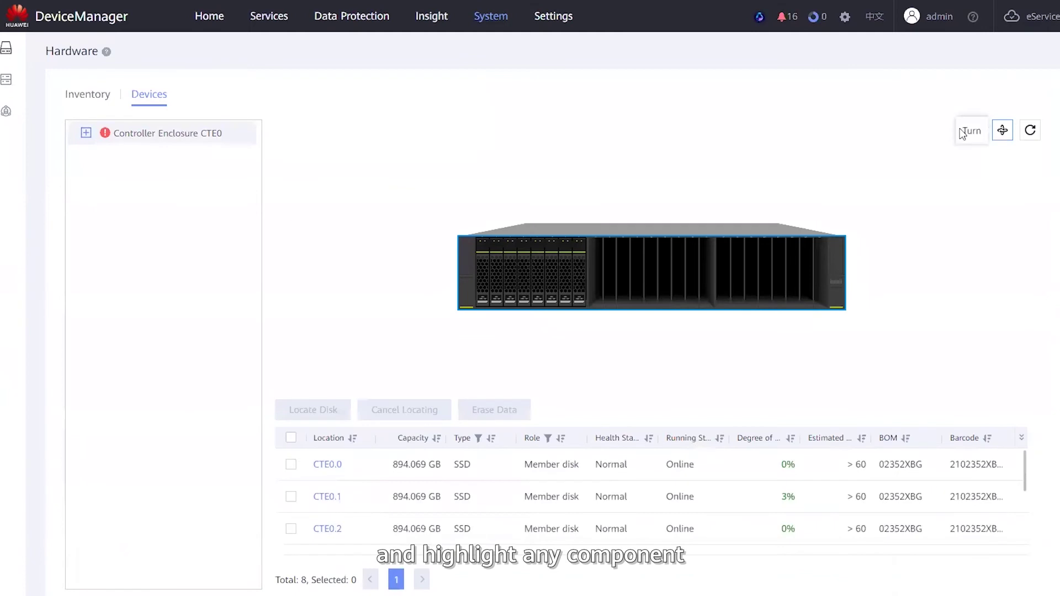
{"action": "left_click", "coordinate": [581, 267]}
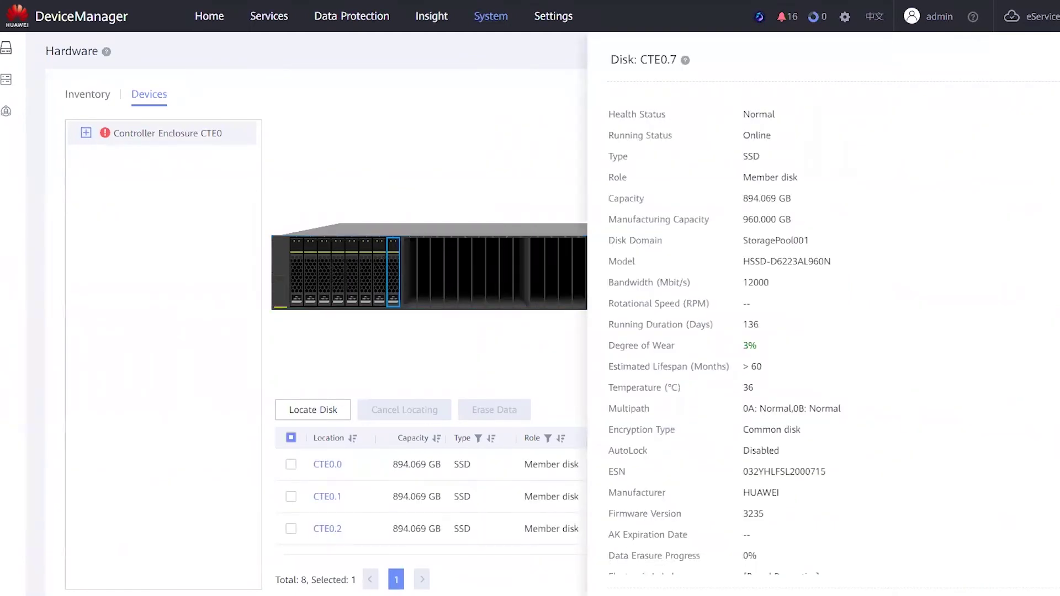
{"action": "mouse_move", "coordinate": [7, 243]}
{"action": "left_click", "coordinate": [62, 152]}
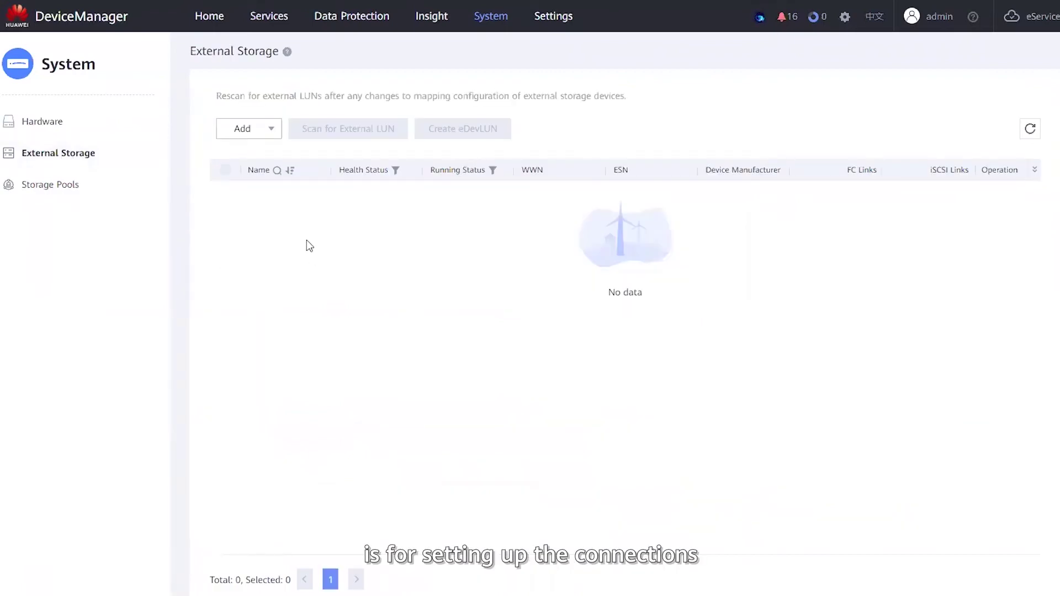
Check the Add dropdown's FC and iSCSI options, then go to Storage Pools.
{"action": "left_click", "coordinate": [271, 130]}
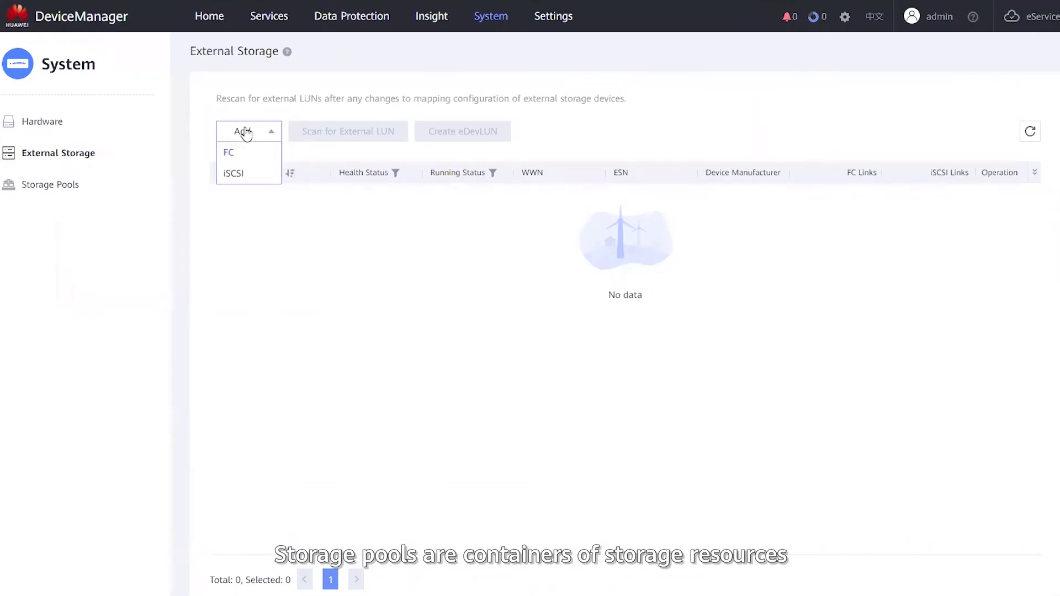
{"action": "left_click", "coordinate": [109, 188]}
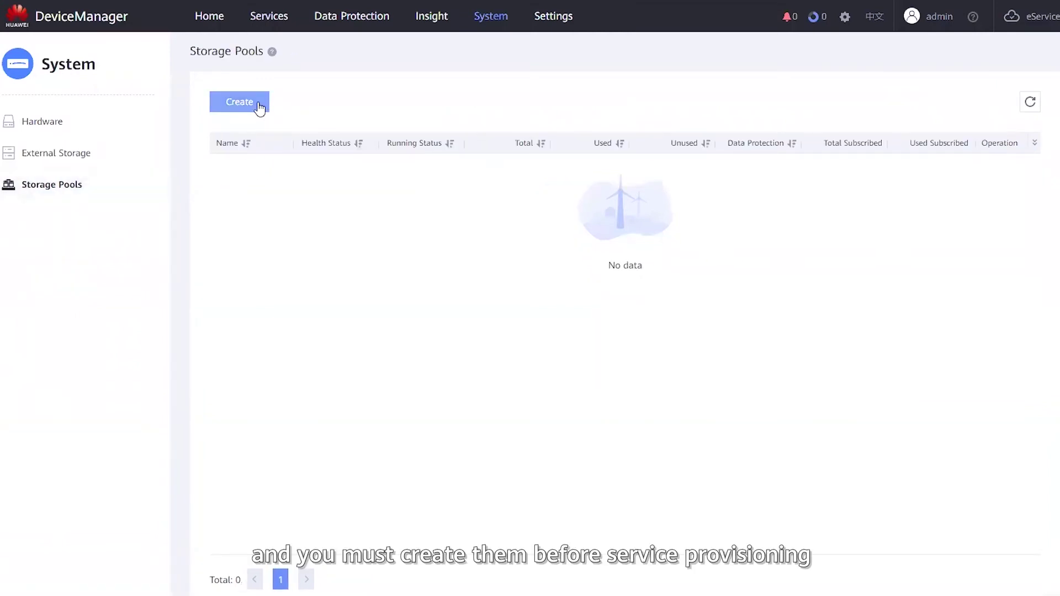
Create StoragePool001 from enclosure CTE0 with 8 required disks.
{"action": "left_click", "coordinate": [258, 103]}
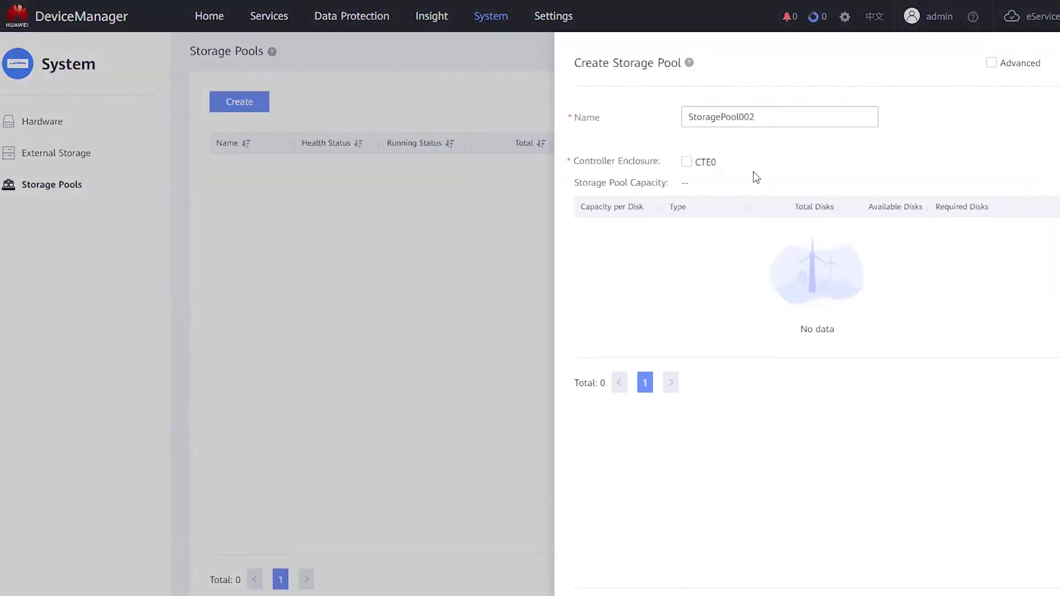
{"action": "left_click", "coordinate": [686, 162]}
{"action": "left_click", "coordinate": [961, 236]}
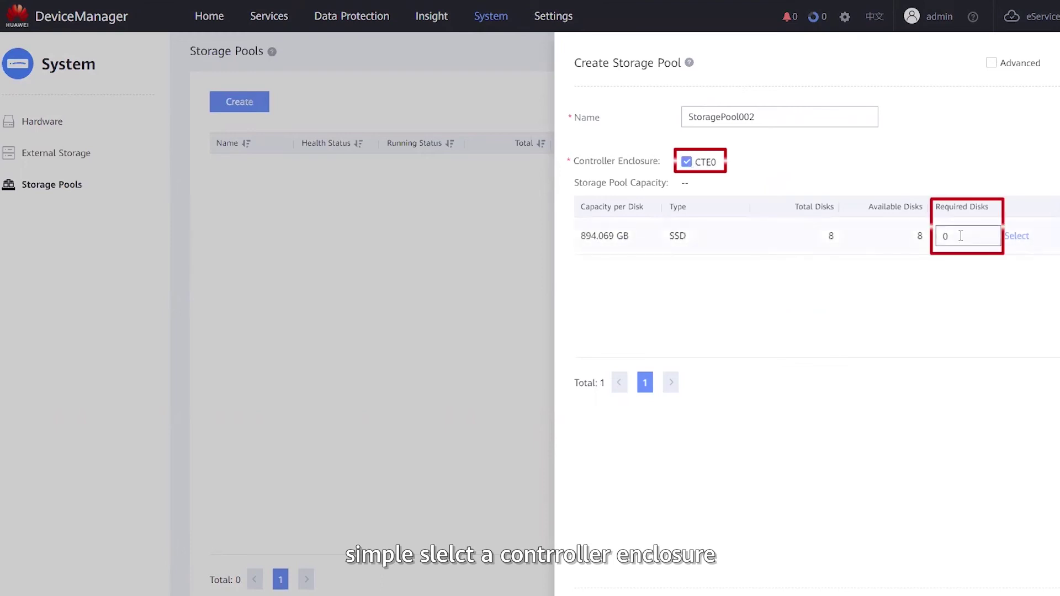
{"action": "key", "text": "BackSpace"}
{"action": "type", "text": "8"}
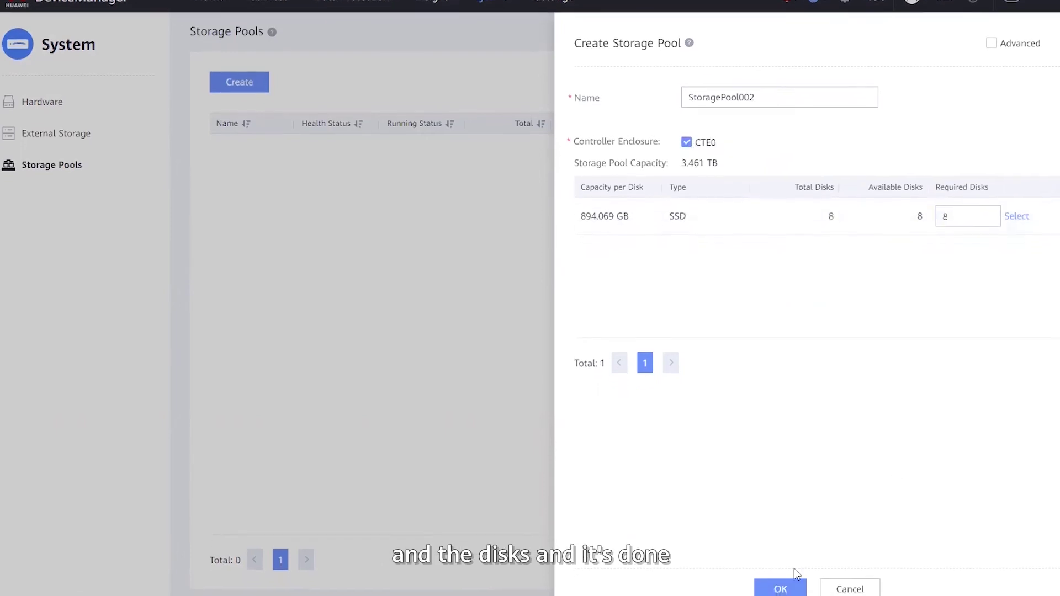
{"action": "left_click", "coordinate": [782, 576]}
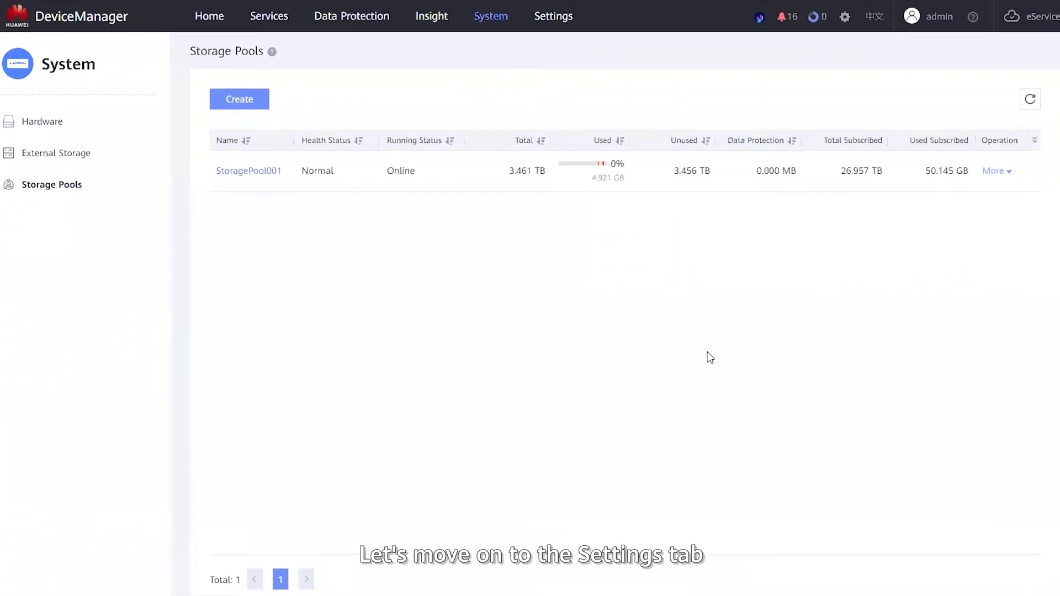
Step through Settings' Basic Information, DNS Service, Block Service, License Management and Certificate Management pages.
{"action": "mouse_move", "coordinate": [558, 17]}
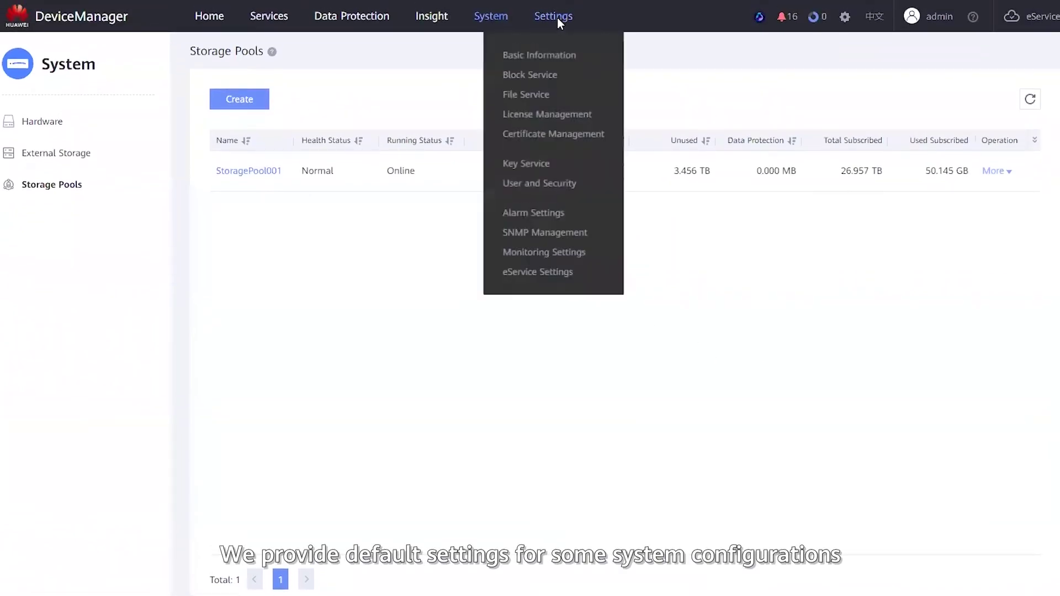
{"action": "left_click", "coordinate": [560, 55]}
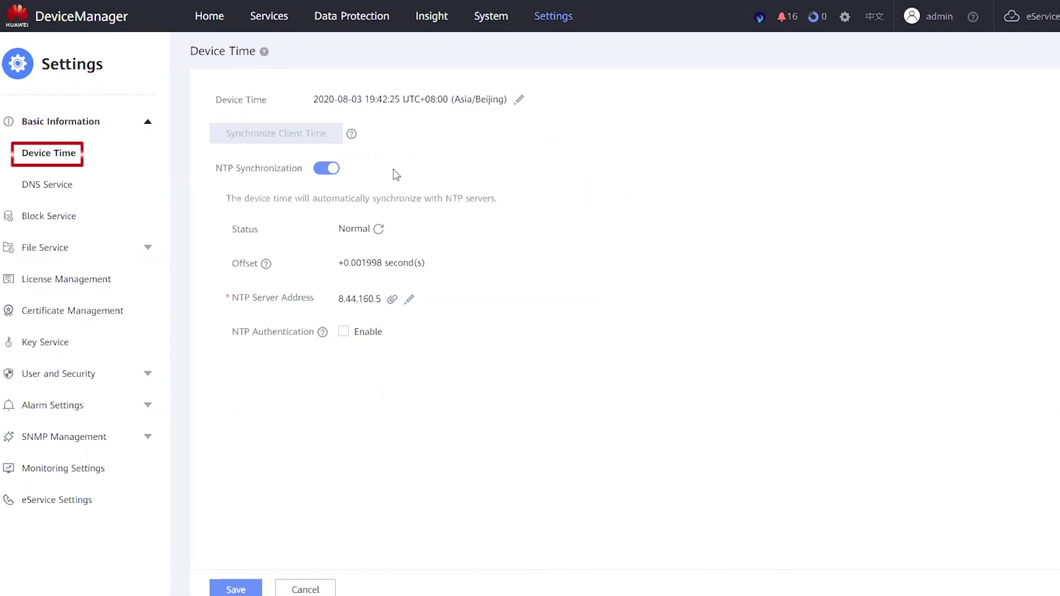
{"action": "left_click", "coordinate": [112, 188]}
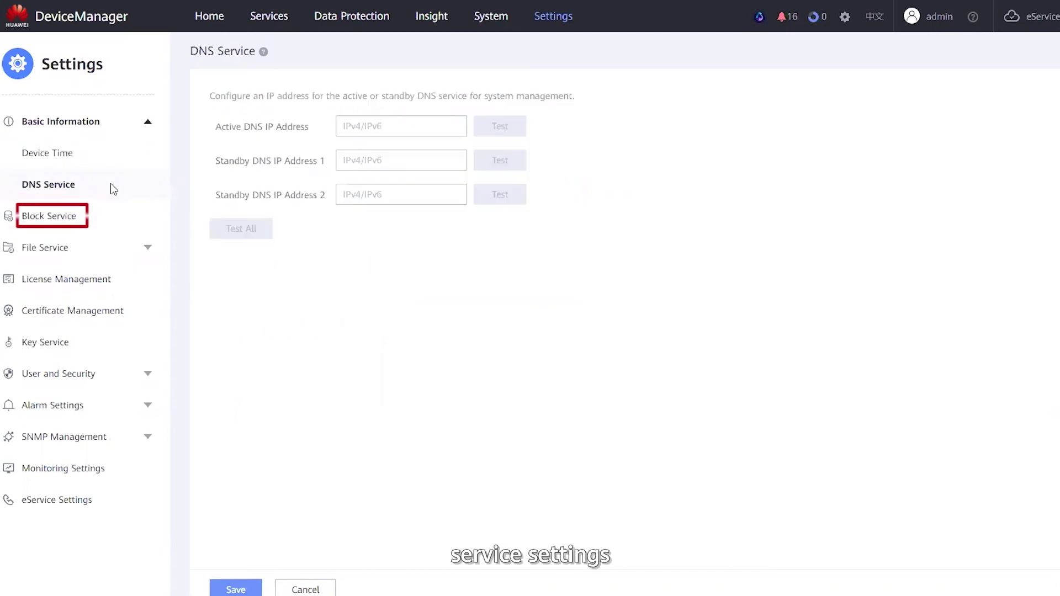
{"action": "left_click", "coordinate": [93, 221]}
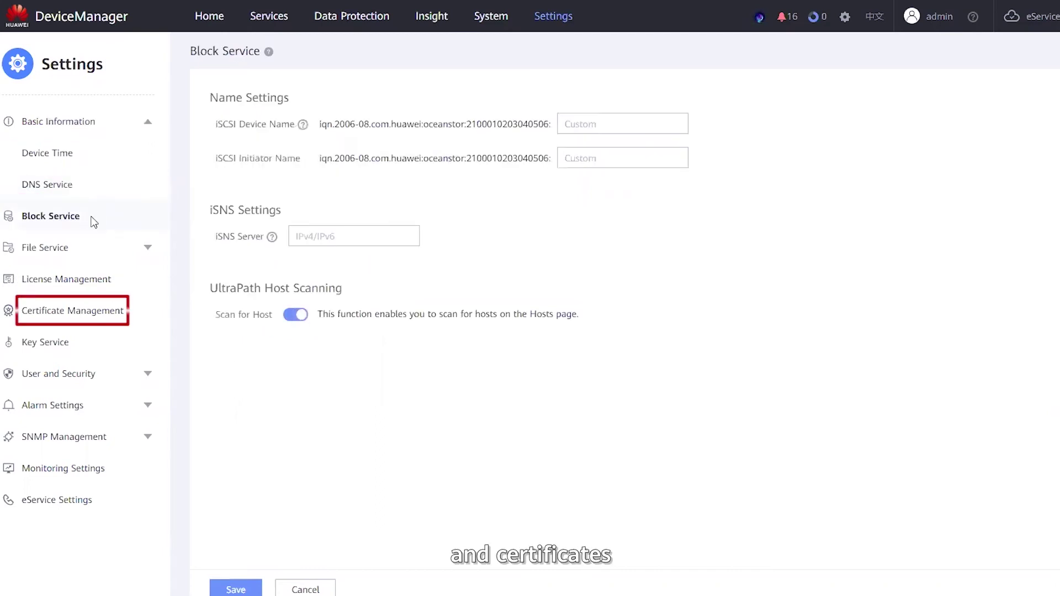
{"action": "left_click", "coordinate": [105, 280]}
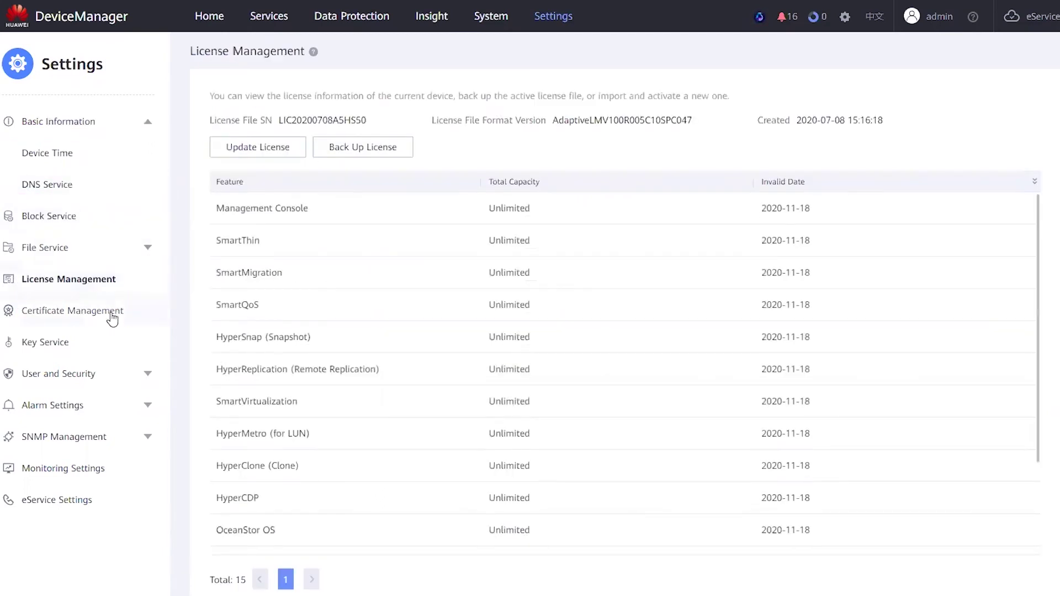
{"action": "left_click", "coordinate": [110, 313]}
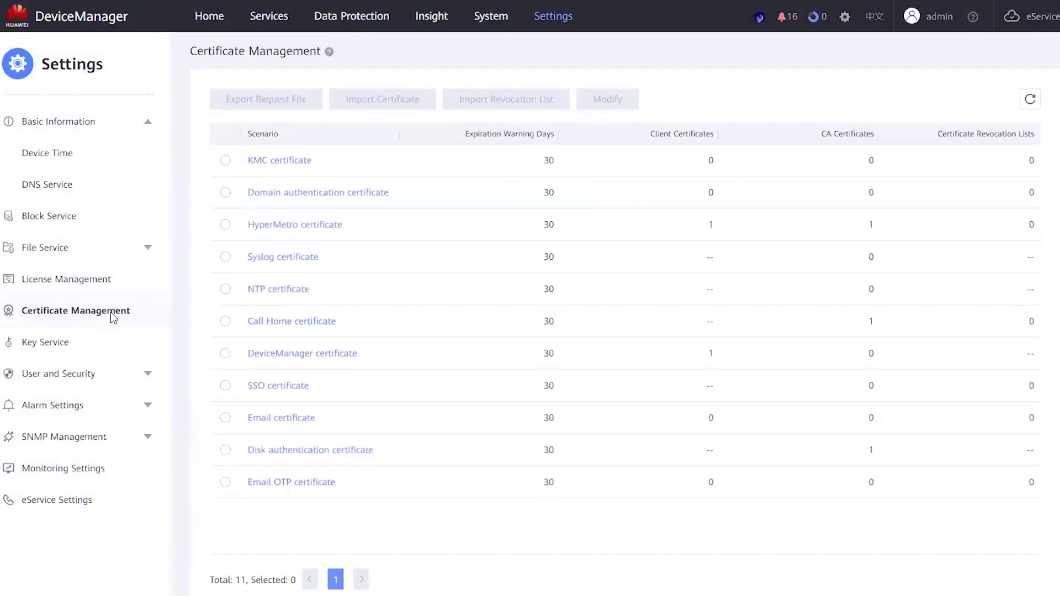
Expand User and Security and view the Users and Roles list.
{"action": "left_click", "coordinate": [114, 374]}
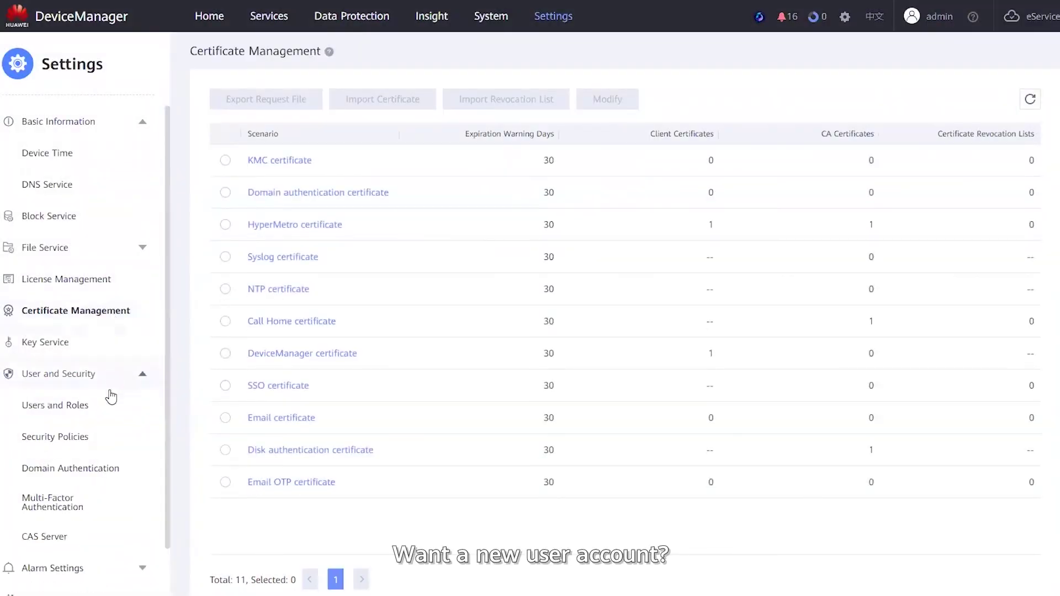
{"action": "left_click", "coordinate": [93, 406]}
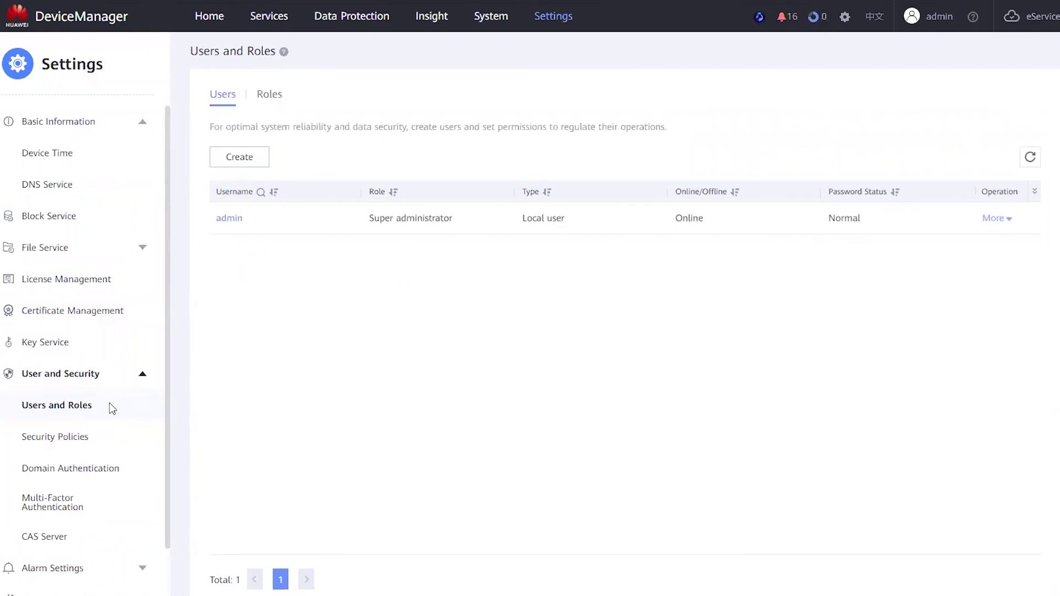
{"action": "scroll", "coordinate": [127, 486], "scroll_direction": "down", "scroll_amount": 1}
Show the Alarm Notification page, where email, SMS and syslog notifications are unconfigured.
{"action": "left_click", "coordinate": [133, 499]}
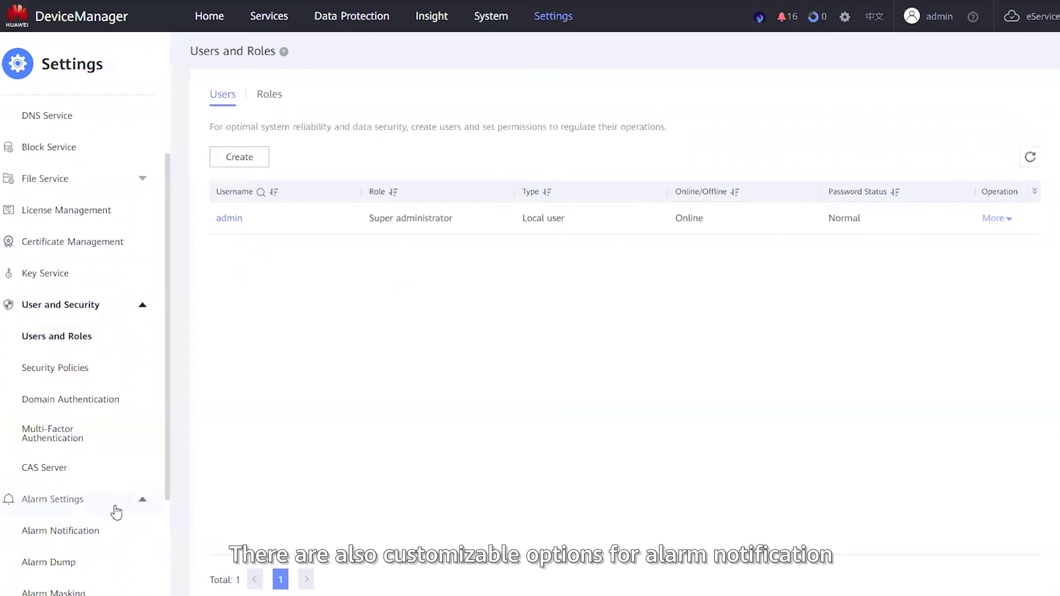
{"action": "left_click", "coordinate": [96, 375]}
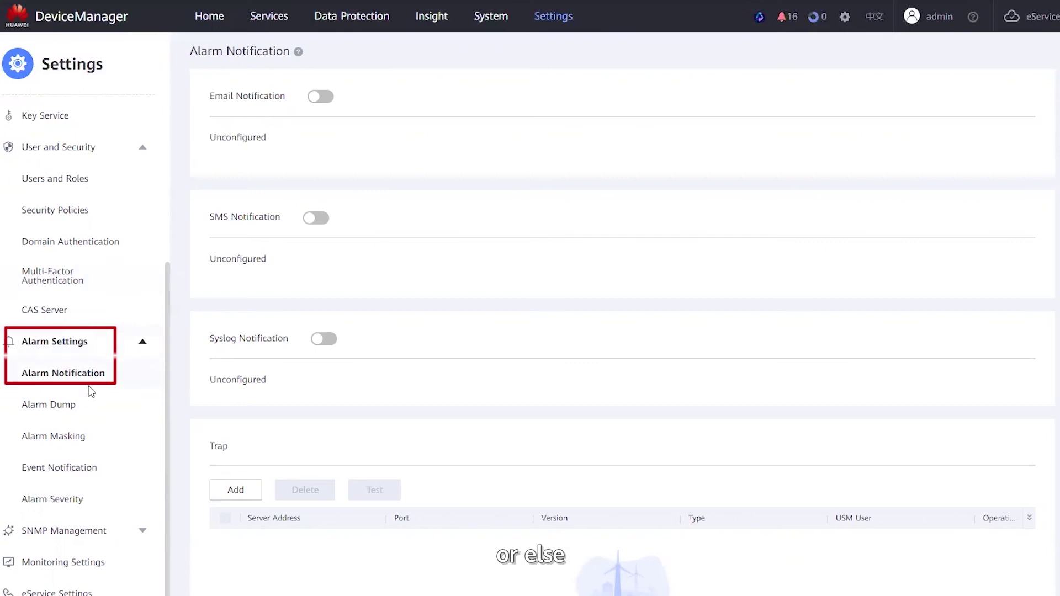
{"action": "scroll", "coordinate": [128, 457], "scroll_direction": "down", "scroll_amount": 1}
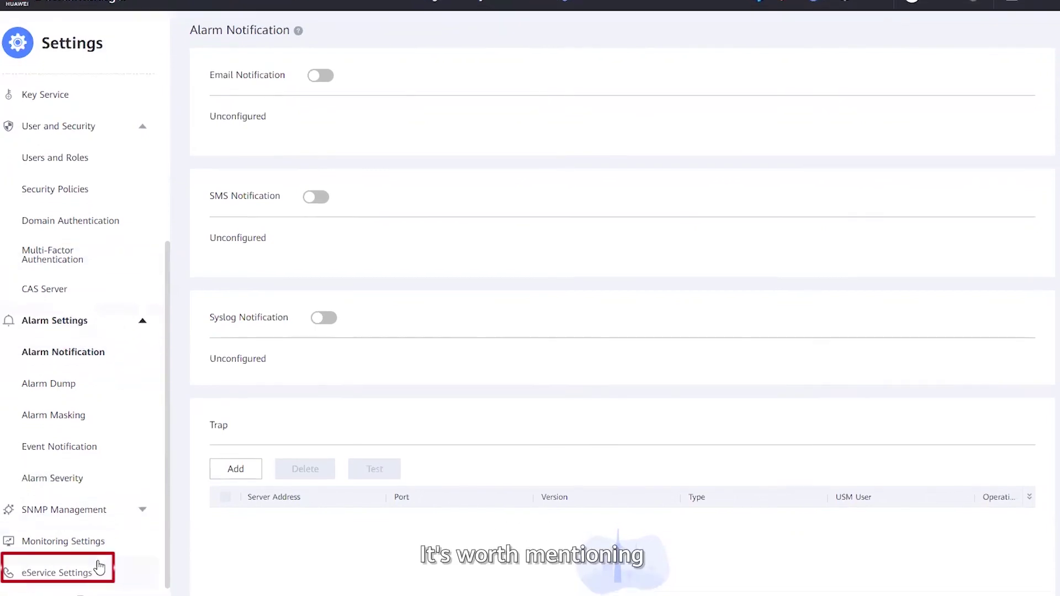
In eService Settings, accept the log upload statement and enable 'I agree to upload information to eService'.
{"action": "left_click", "coordinate": [99, 567]}
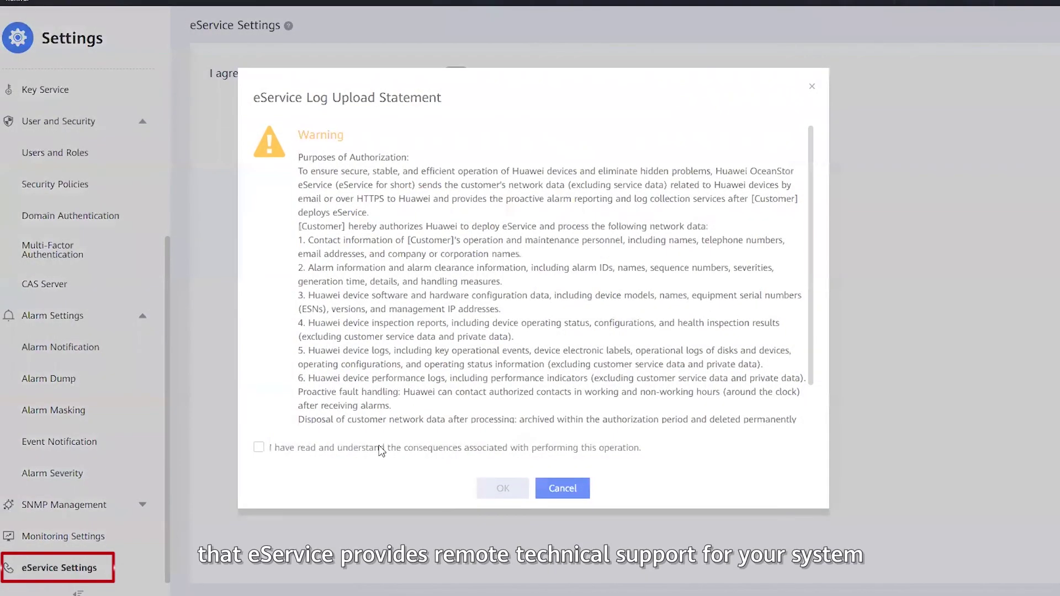
{"action": "left_click", "coordinate": [504, 488]}
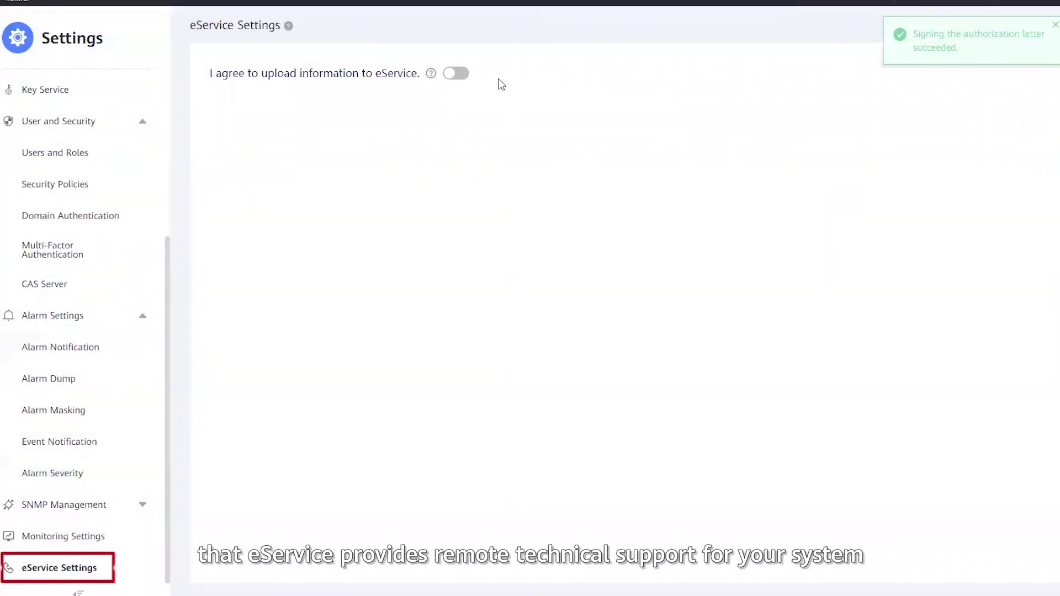
{"action": "left_click", "coordinate": [461, 74]}
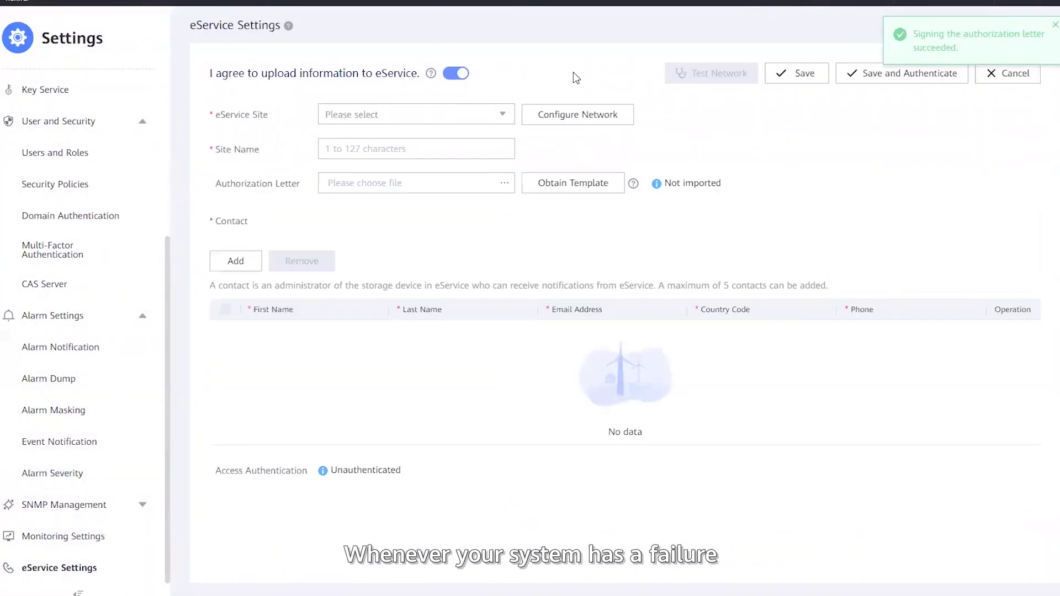